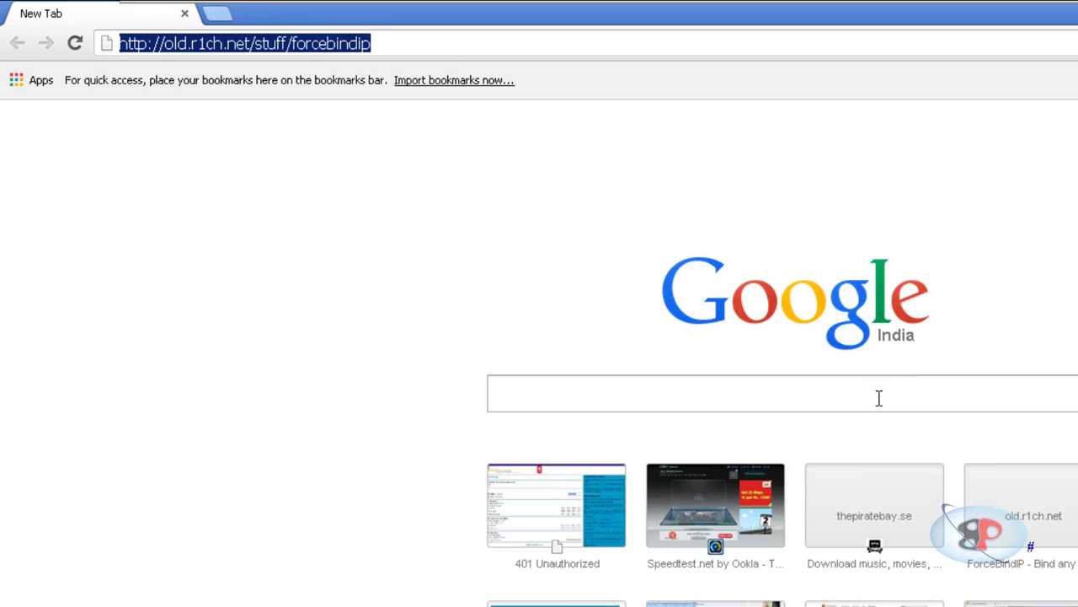
Load the ForceBindIP page and download ForceBindIP-1.2a.zip (8 KiB) from its Download section
key(Return)
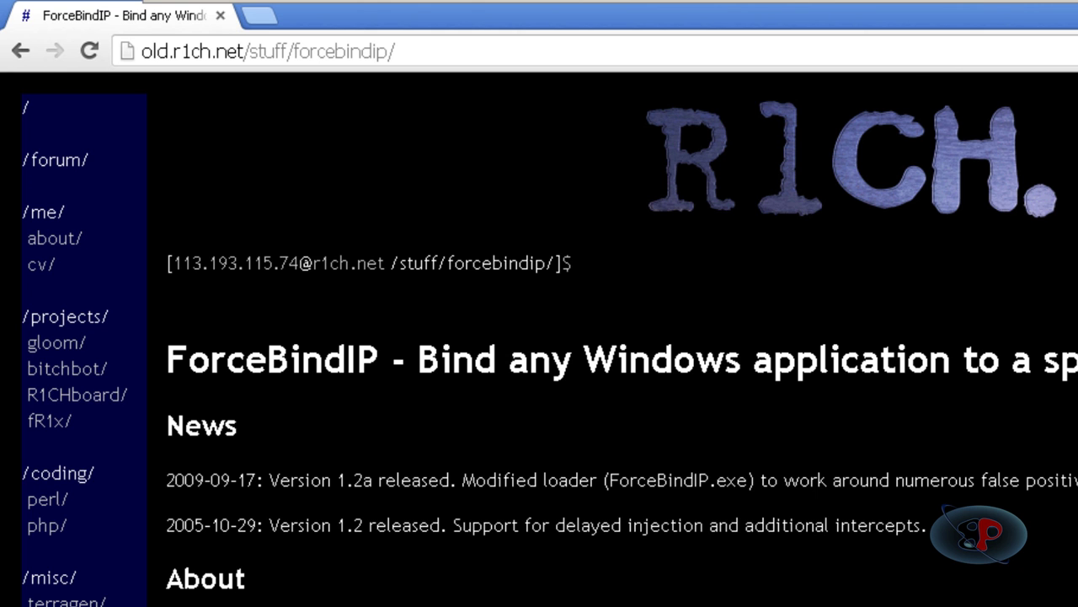
scroll(674, 430, down, 10)
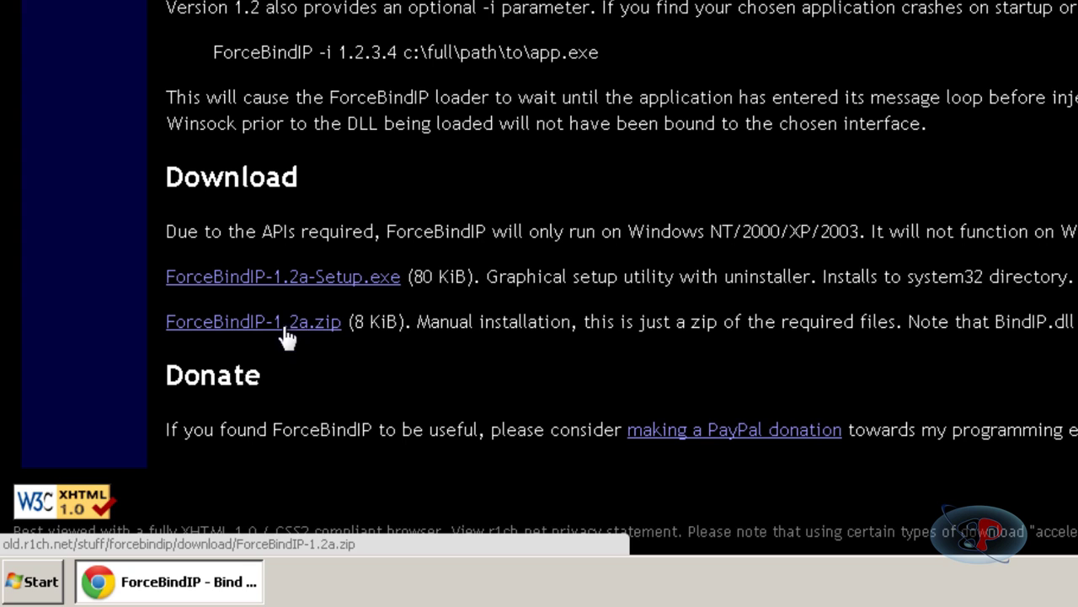
click(335, 327)
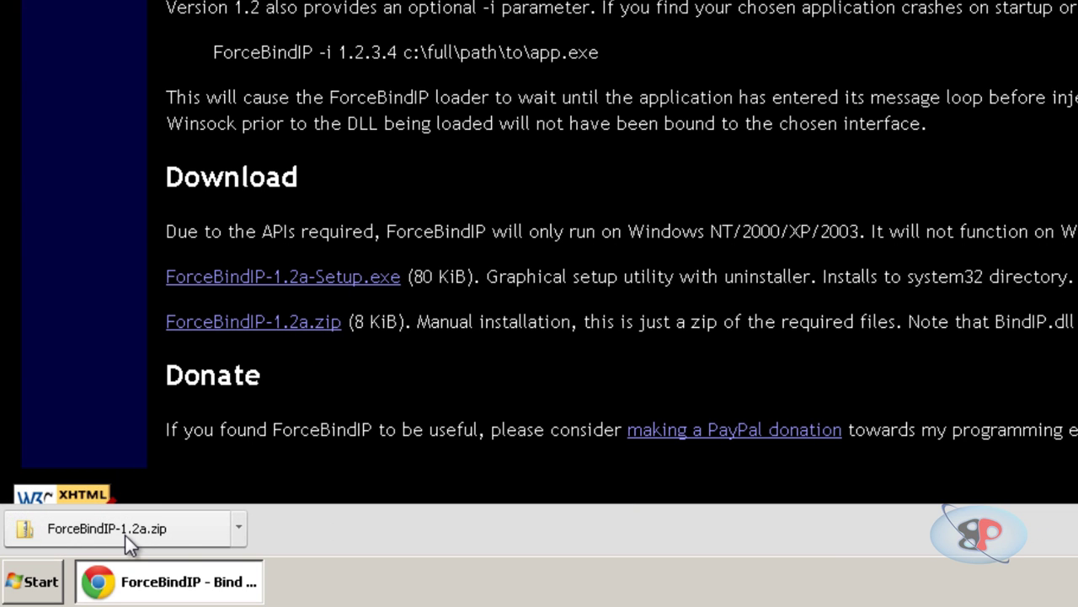
Show the downloaded zip in its folder and extract it to a ForceBindIP-1.2a folder
click(127, 540)
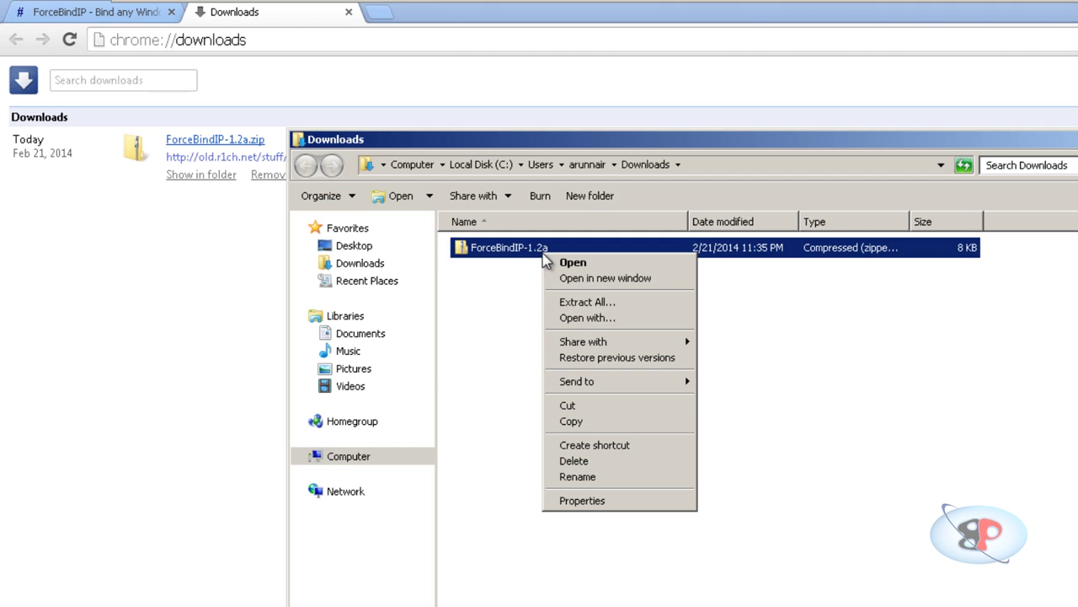
click(587, 302)
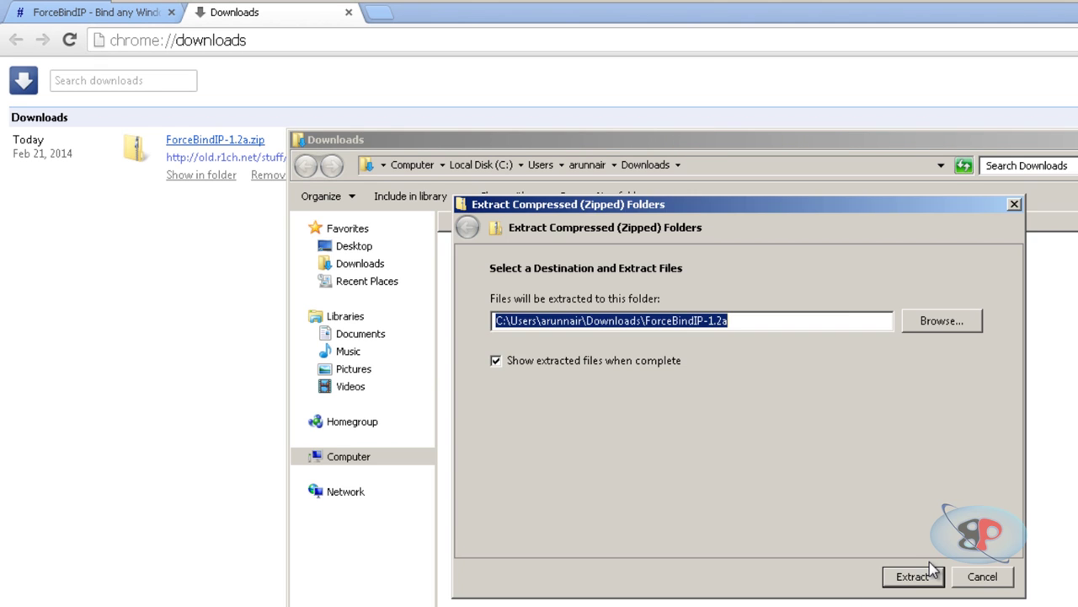
click(913, 577)
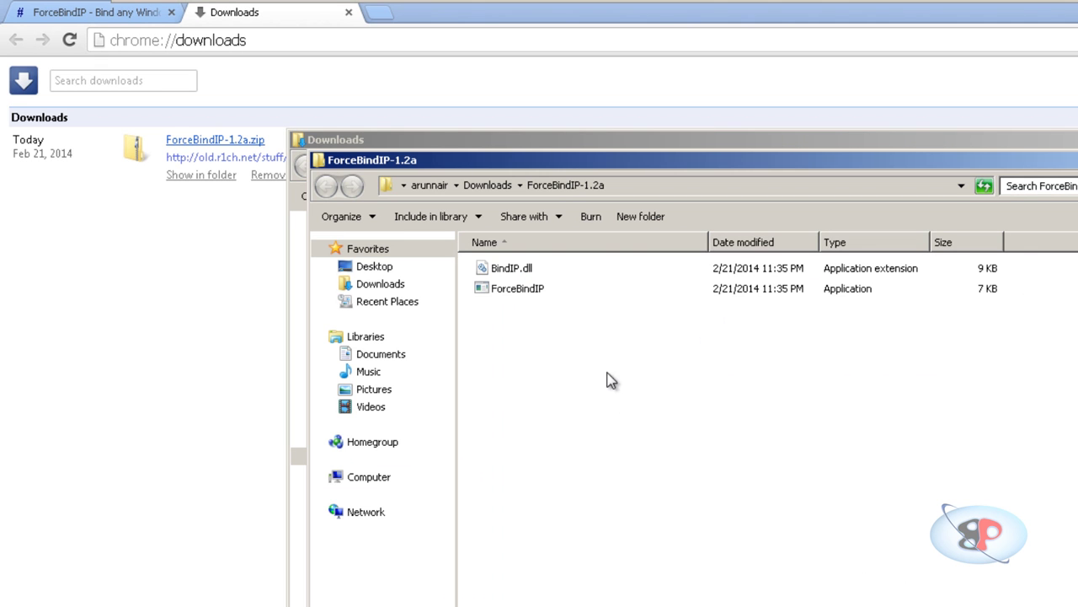
Select both extracted files, BindIP.dll and ForceBindIP
click(524, 273)
click(524, 289)
click(518, 270)
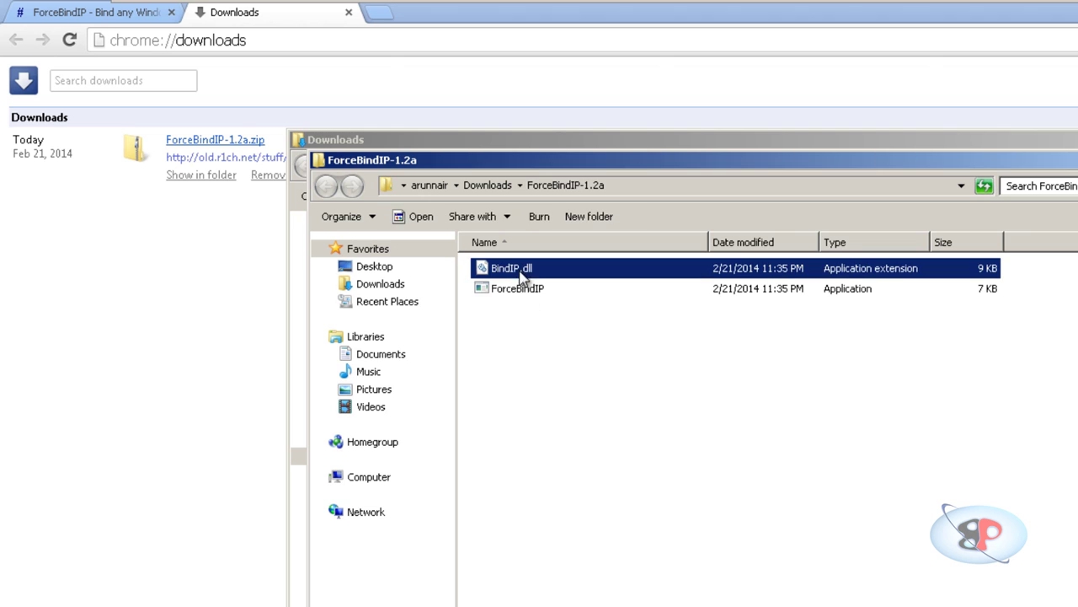
click(528, 294)
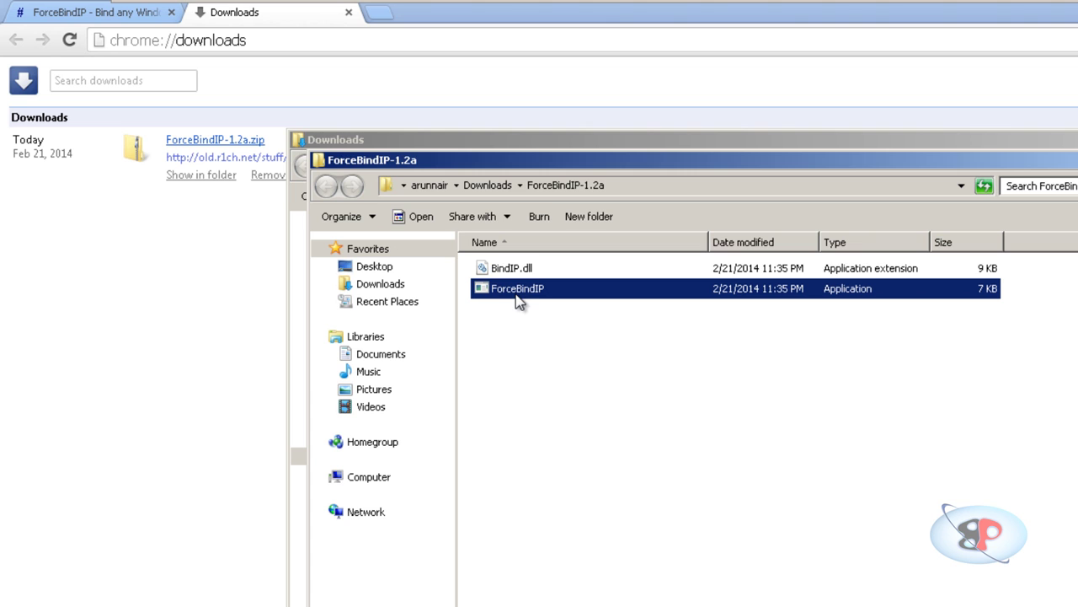
key(ctrl+a)
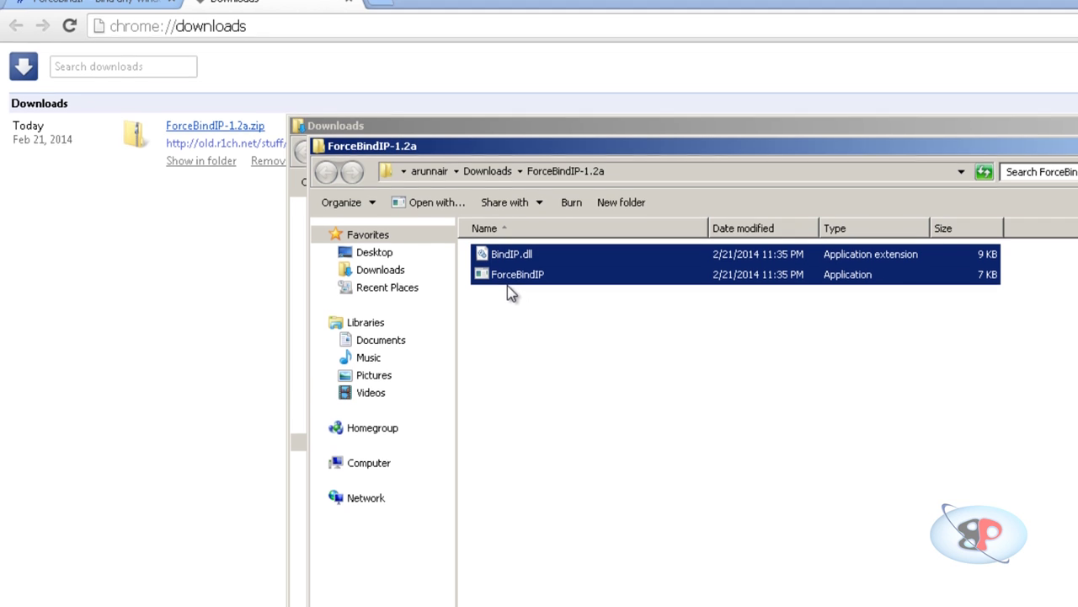
Open the C:\windows\system32 folder from the Run box
key(super+r)
text(C:\wid)
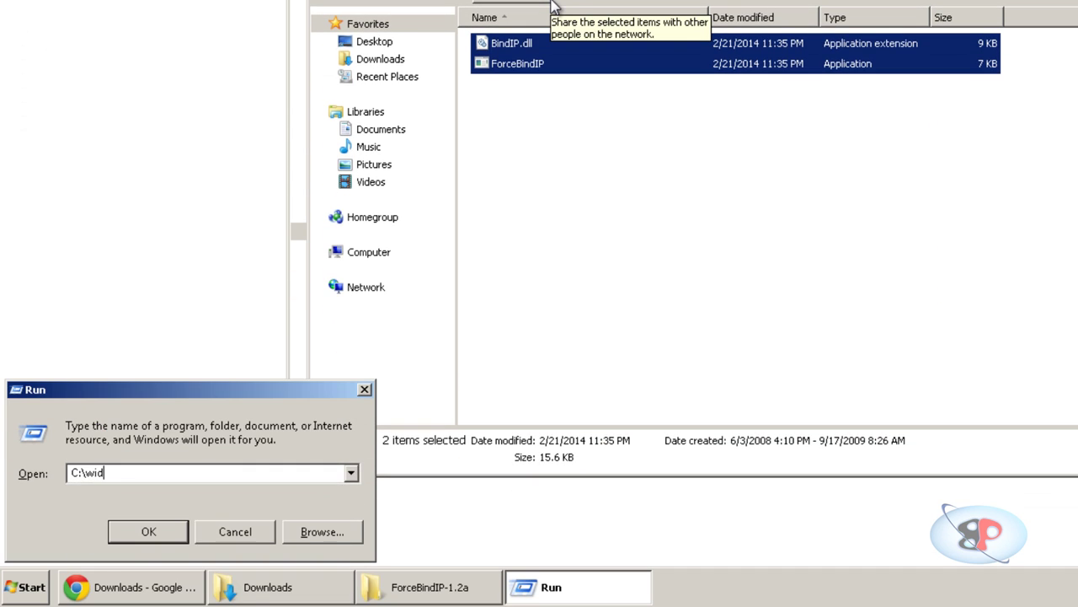
key(BackSpace)
key(Down)
key(Down)
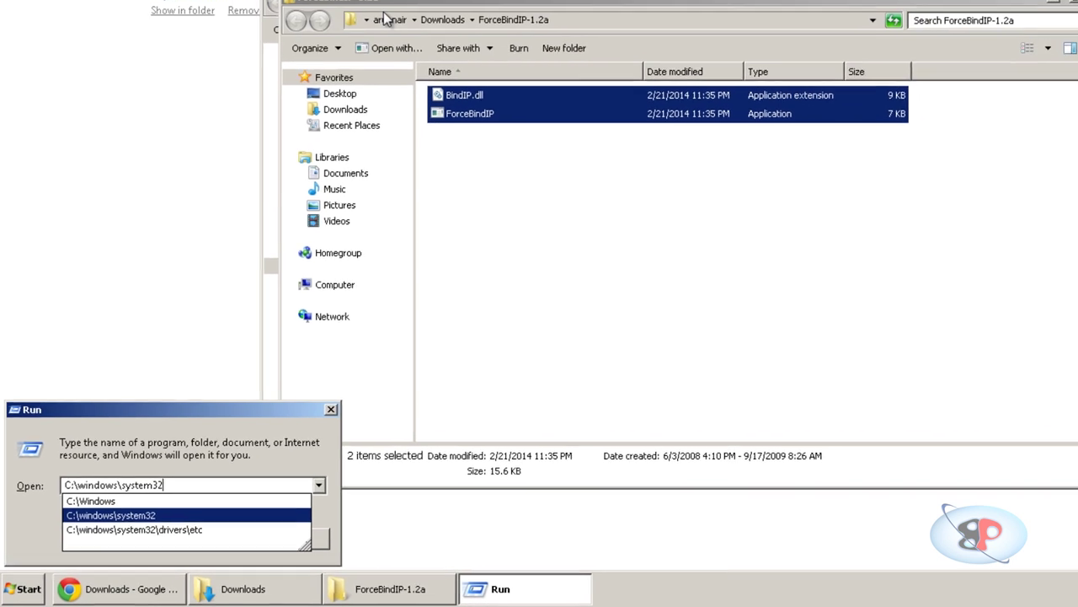
key(Return)
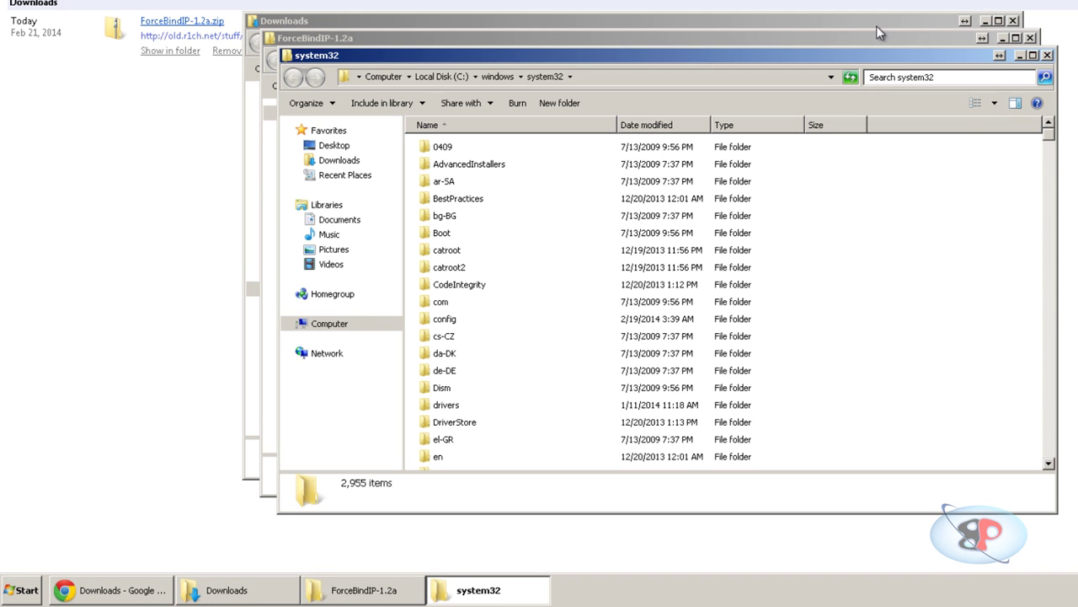
Paste BindIP.dll and ForceBindIP into system32 with administrator permission, then close the Explorer windows
right_click(873, 262)
click(898, 329)
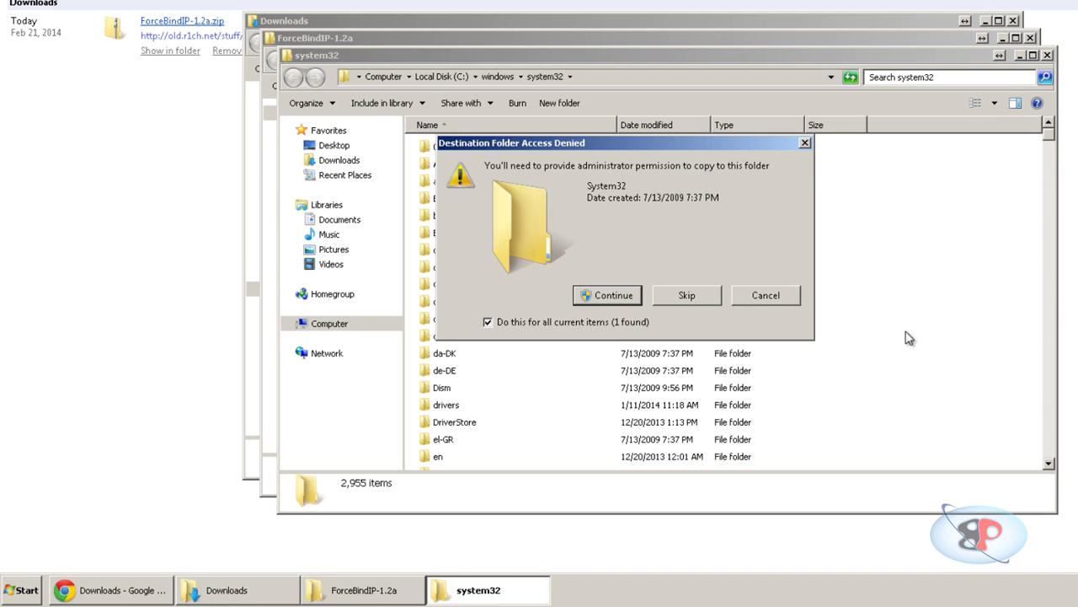
click(613, 293)
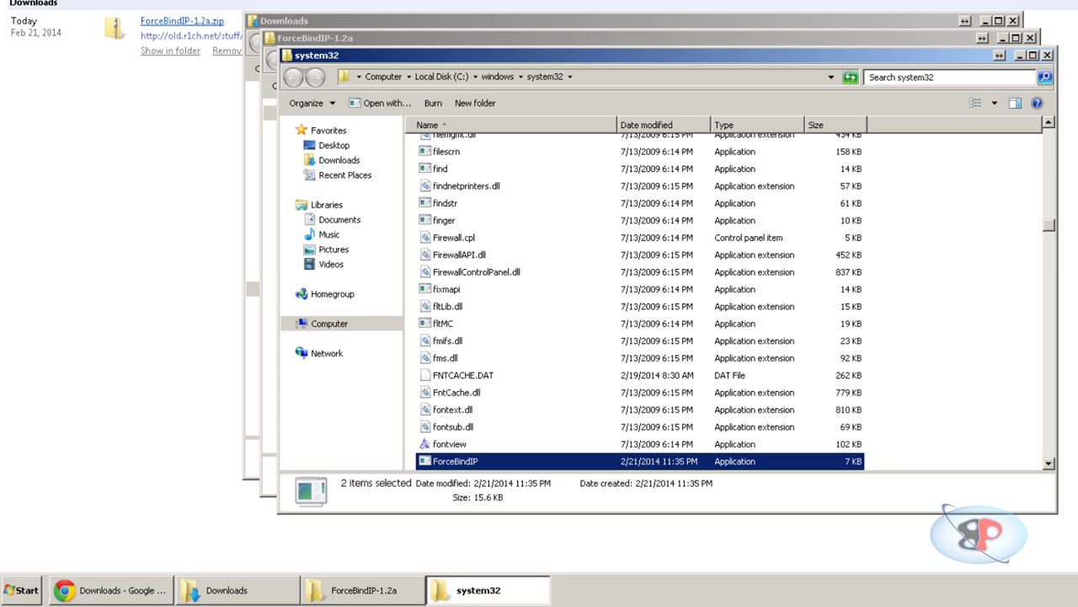
click(1047, 55)
click(1030, 38)
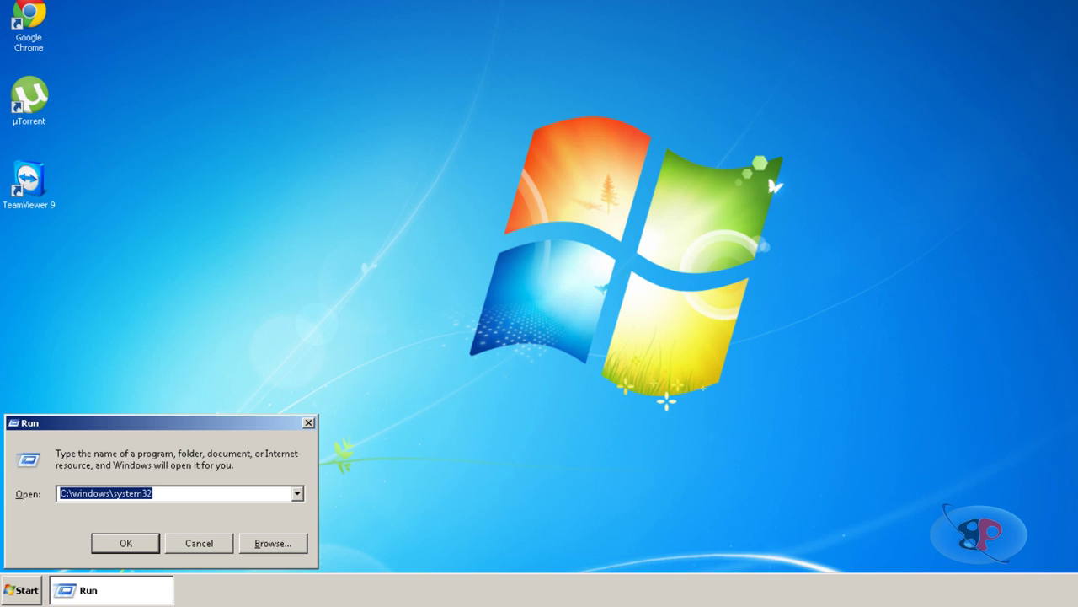
Open Network Connections with ncpa.cpl and select Local Area Connection 1 and 2
text(ncpa)
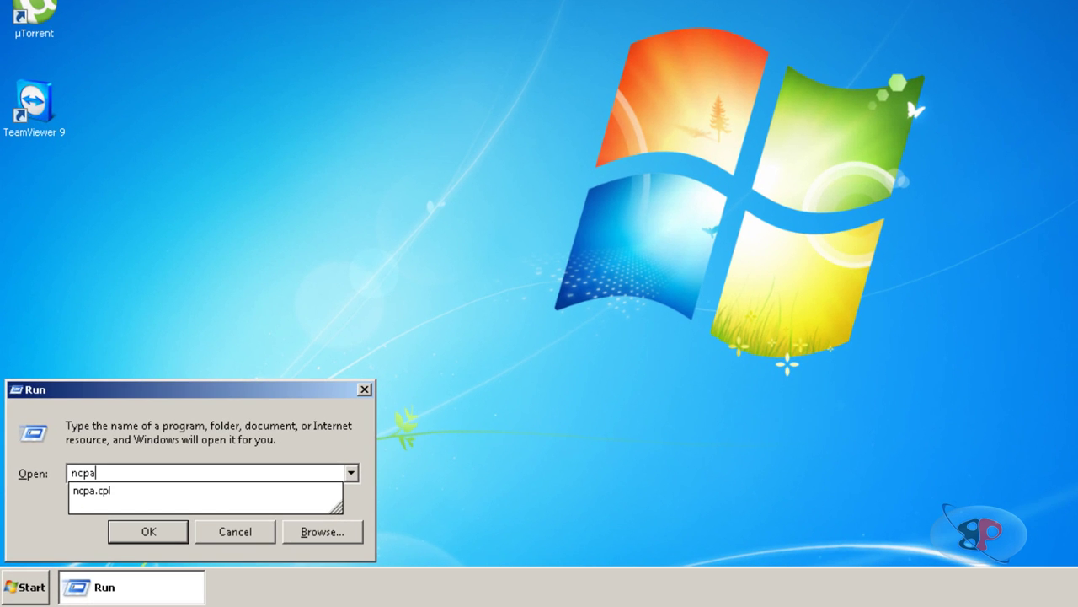
text(.cpl)
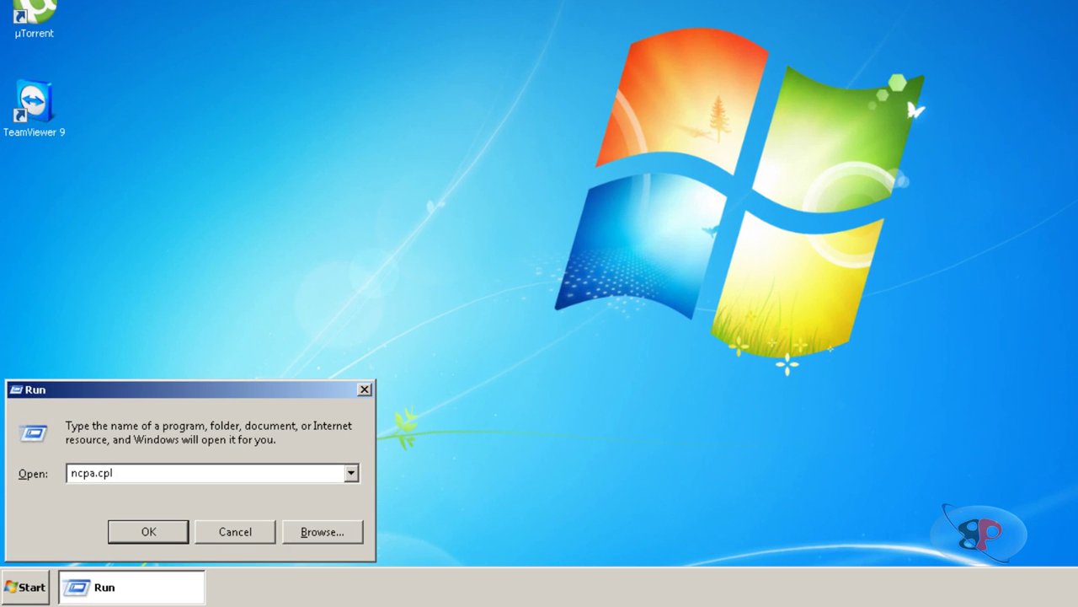
key(Return)
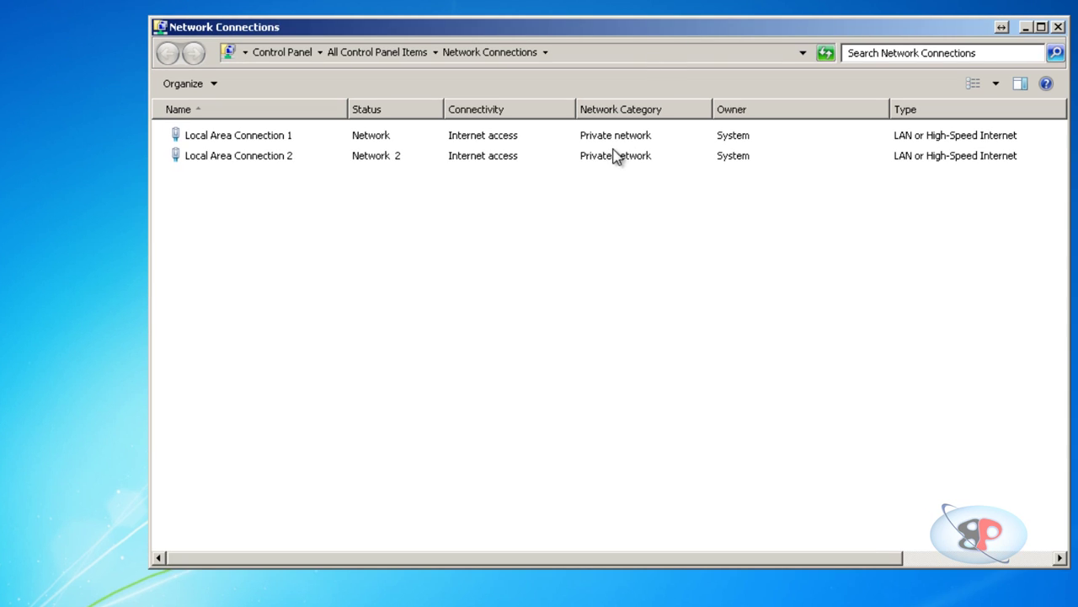
click(592, 155)
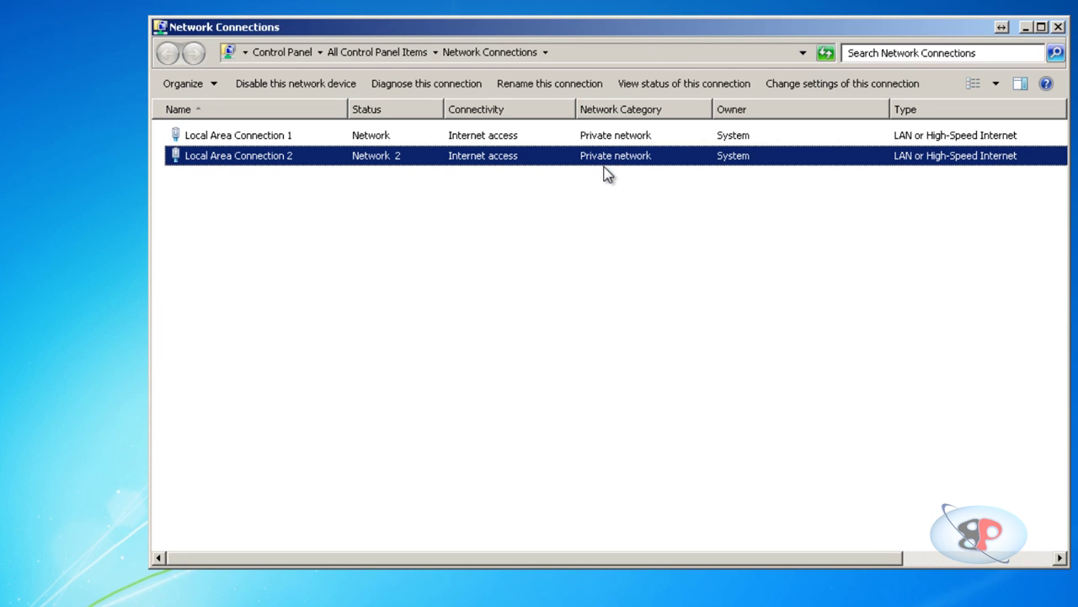
click(609, 145)
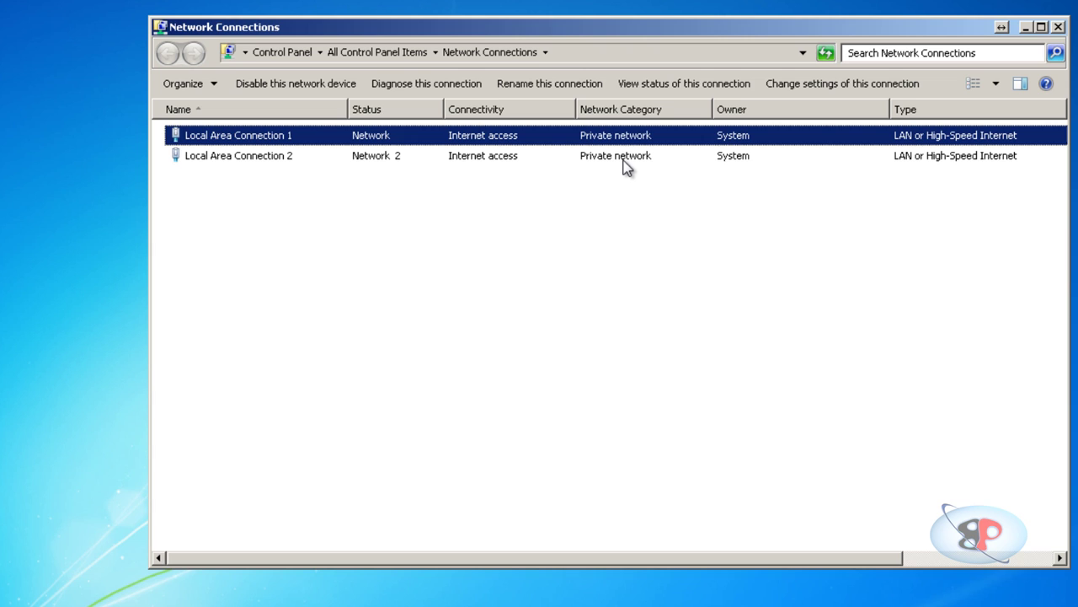
click(546, 163)
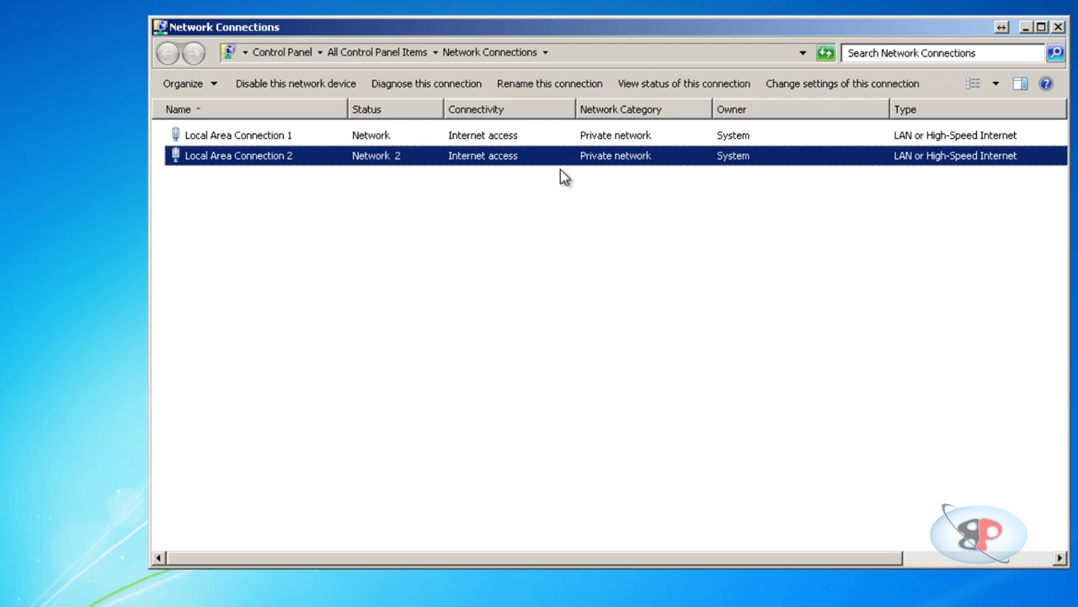
Read Local Area Connection 1's IPv4 address, 10.0.0.39, from its details
double_click(278, 144)
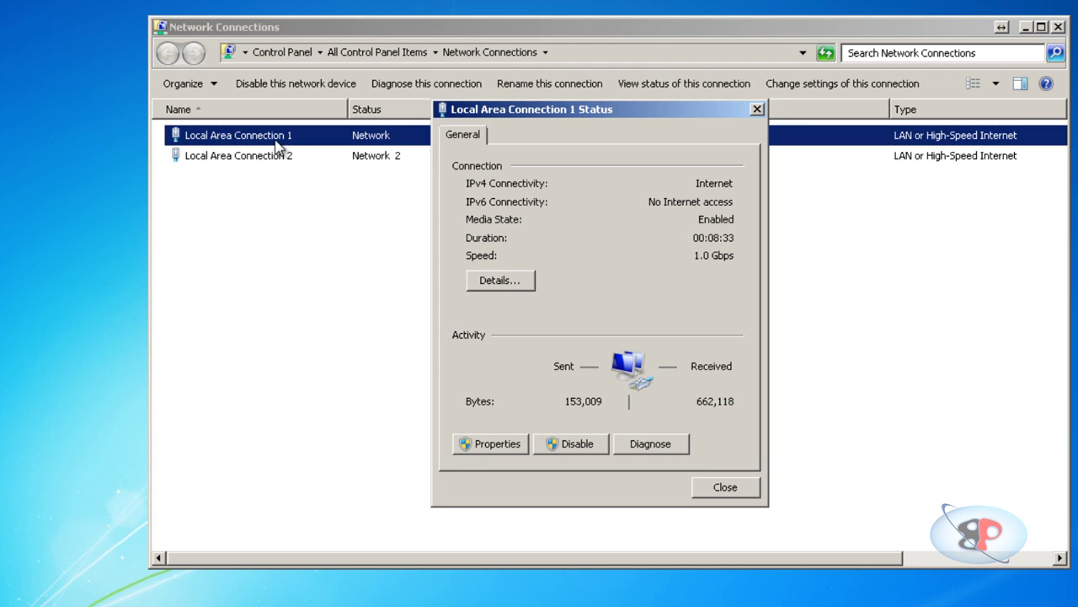
click(508, 281)
click(560, 258)
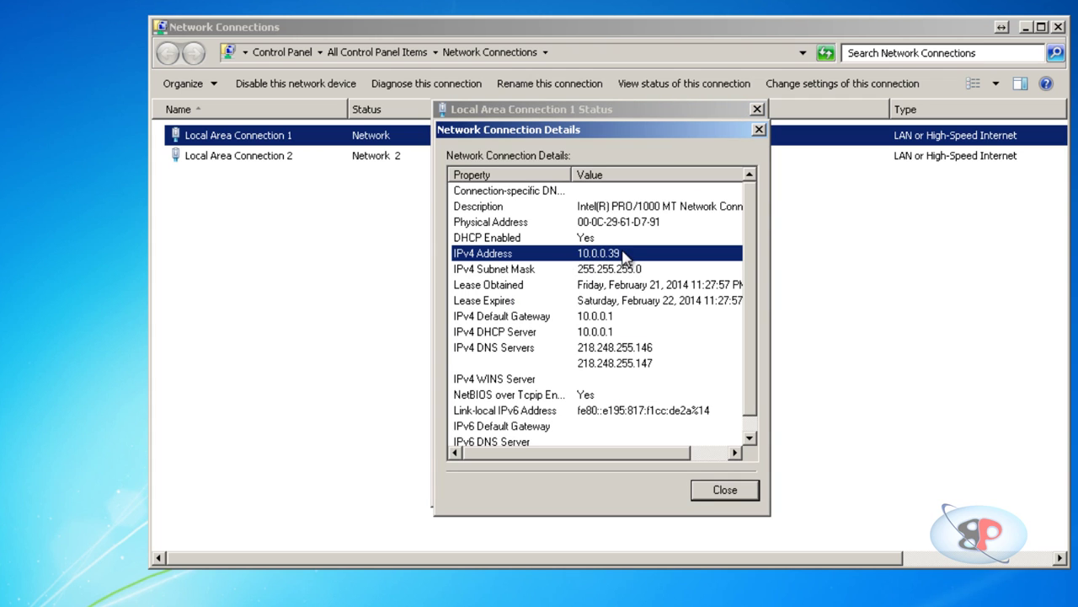
click(729, 497)
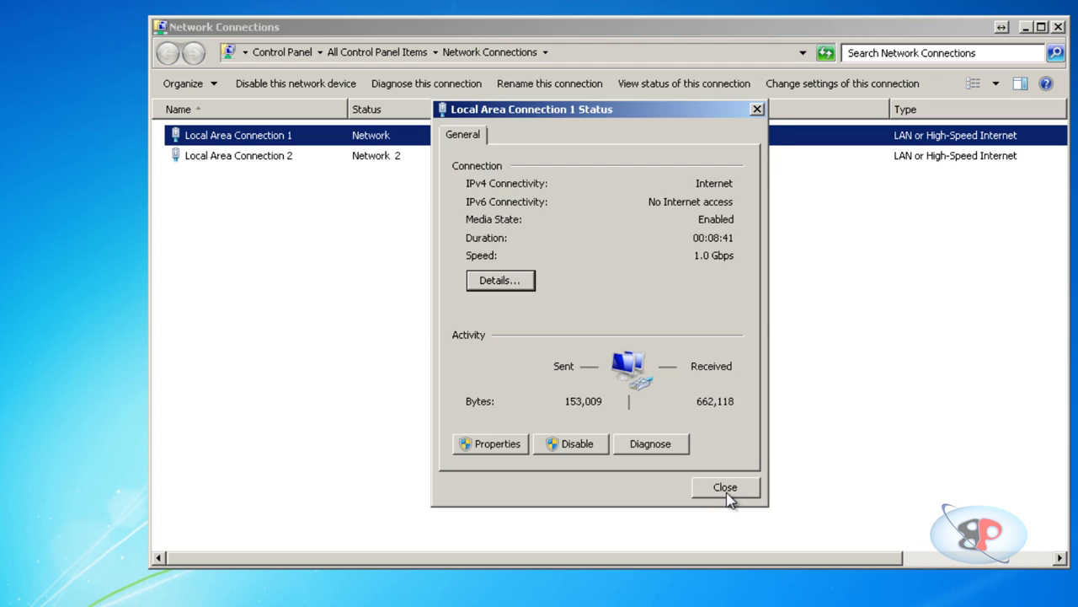
click(723, 492)
Read Local Area Connection 2's IPv4 address, 192.168.1.4, from its details
double_click(199, 160)
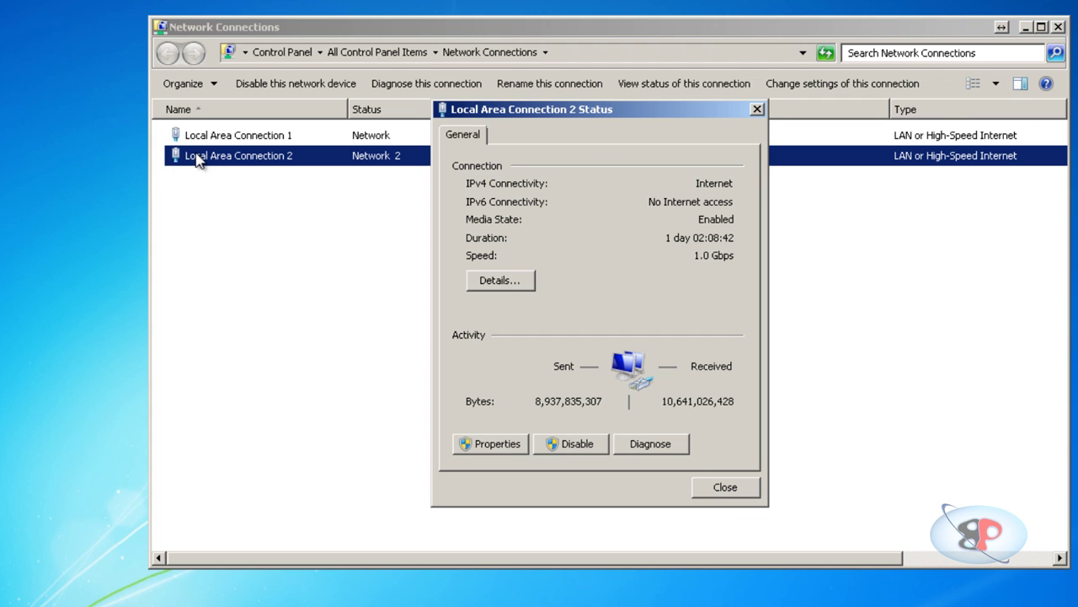
click(476, 283)
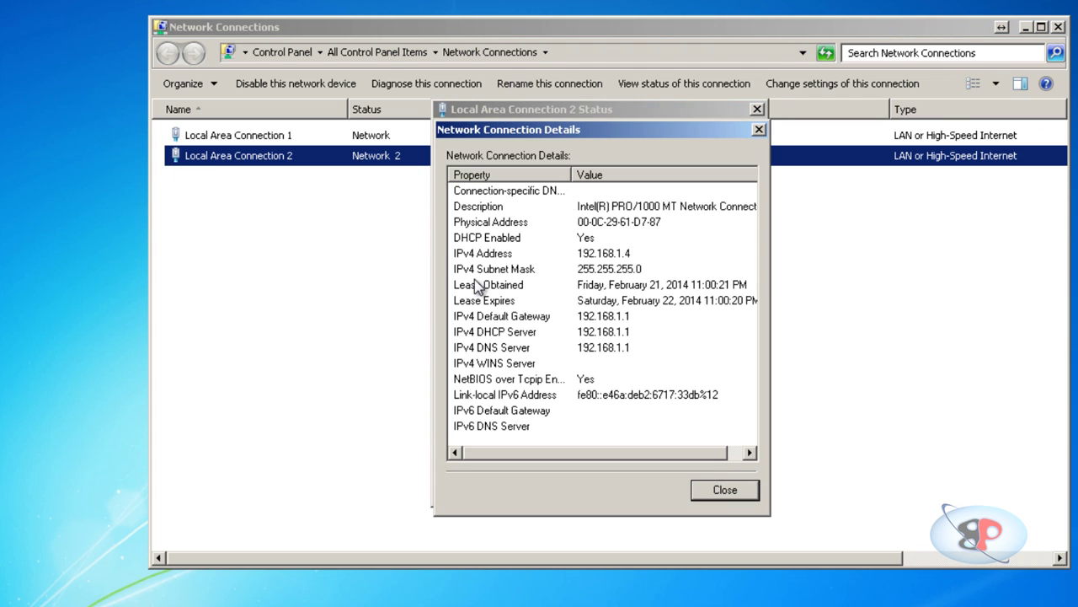
click(570, 252)
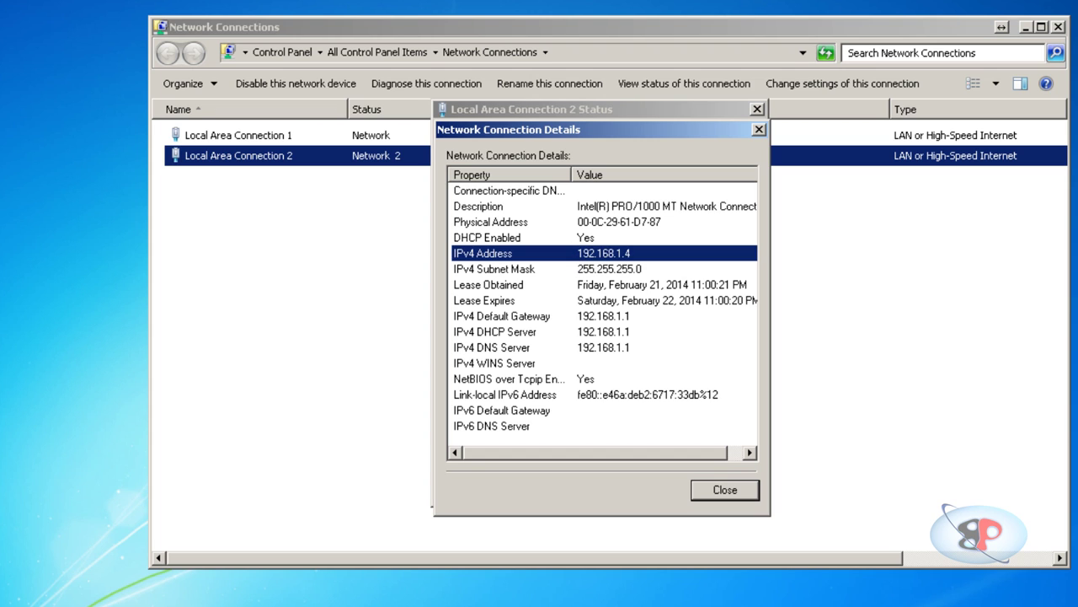
key(super)
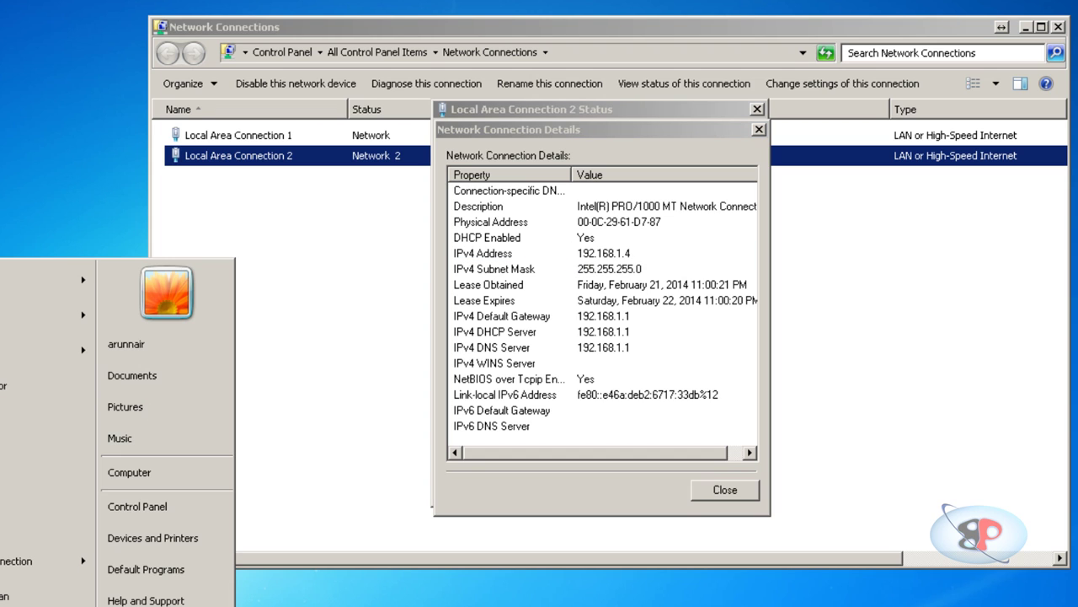
In Notepad, write 'Local Area Connection 1 - 10.0.0.39' and 'Local Area Connection 2 - 192.168.1.4'
text(notepad)
key(Return)
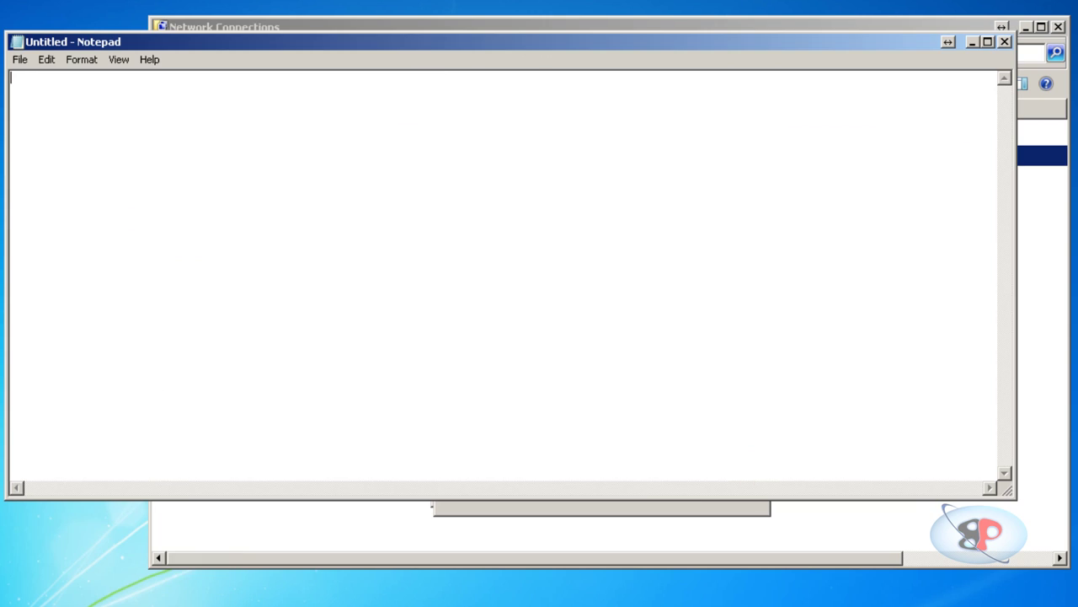
text(Local Area N)
key(BackSpace)
text(c)
key(BackSpace)
text(Commect)
key(BackSpace)
key(BackSpace)
key(BackSpace)
key(BackSpace)
key(BackSpace)
text(nnectuio)
key(BackSpace)
key(BackSpace)
key(BackSpace)
text(ion)
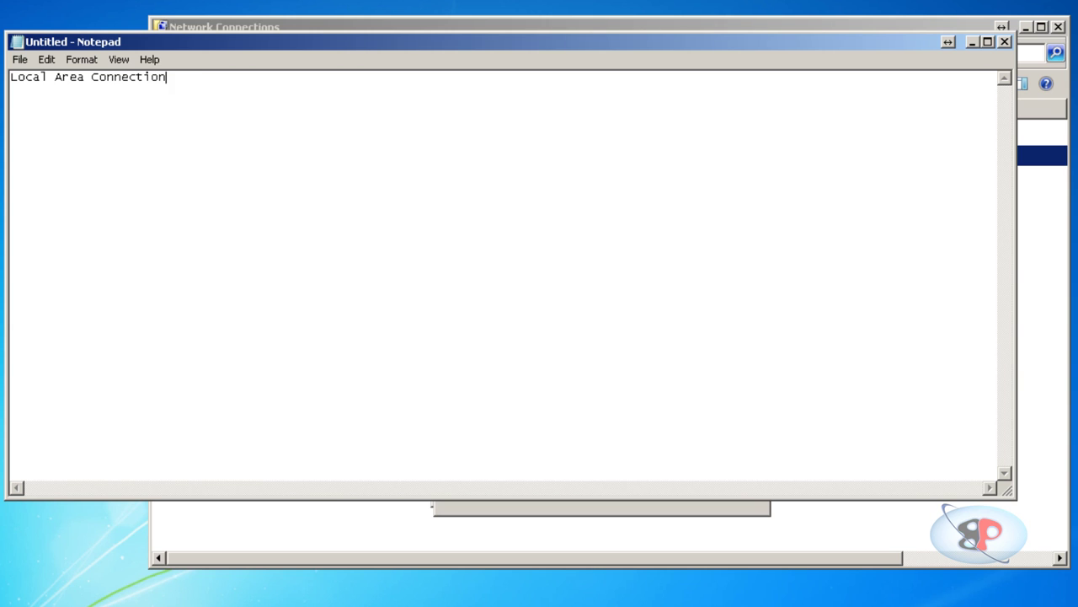
text( 1 - 10.0.0.39)
key(Return)
text(Local Area )
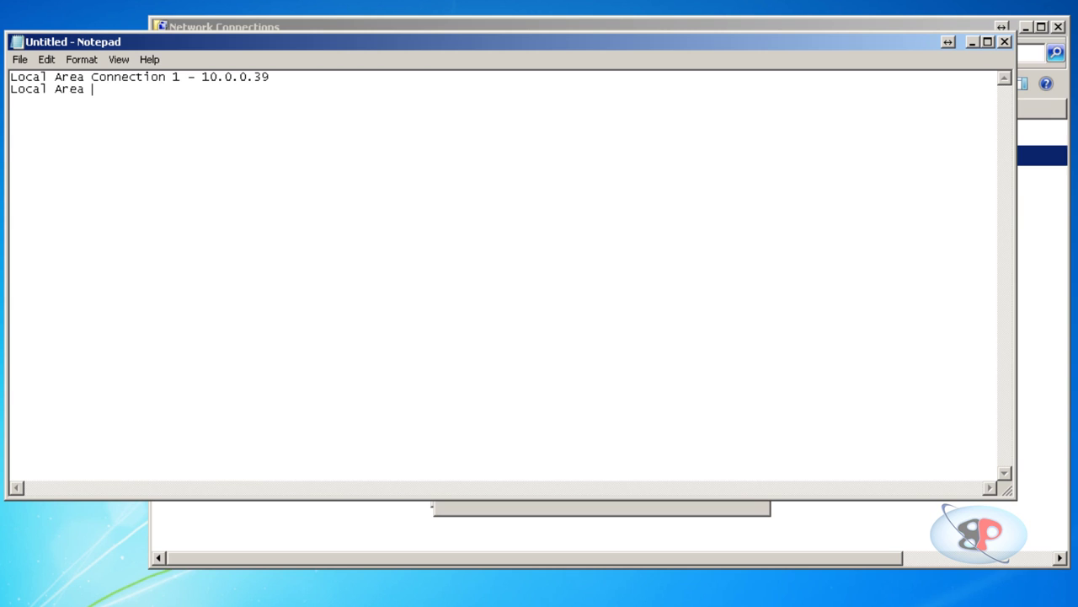
text(Connection 2 - 192.168.)
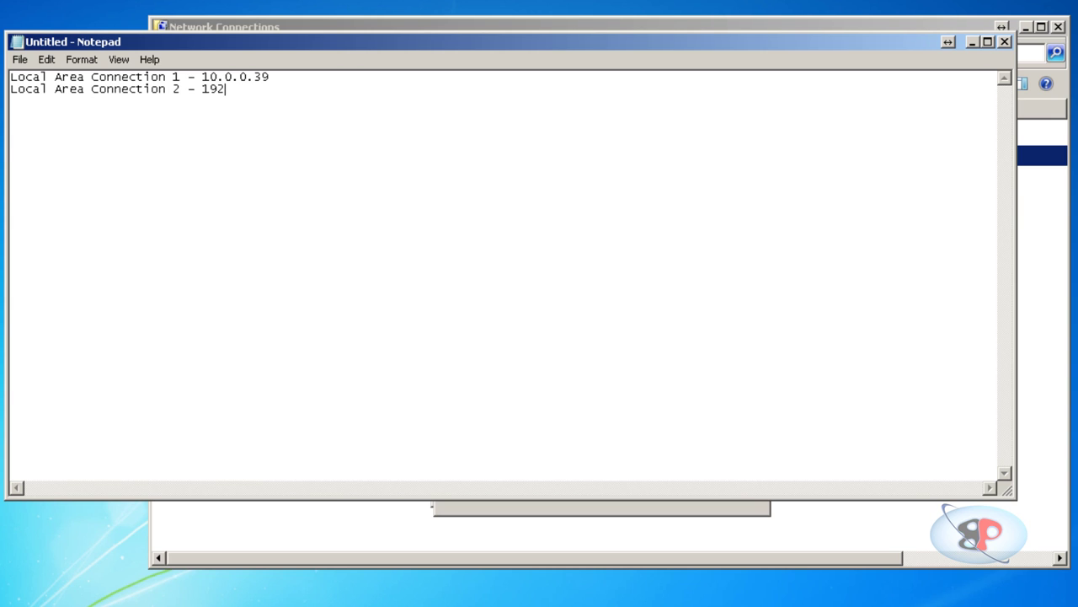
text(1.4)
Close the connection details and append '- Internet Explorer' to the first line
click(632, 507)
click(714, 491)
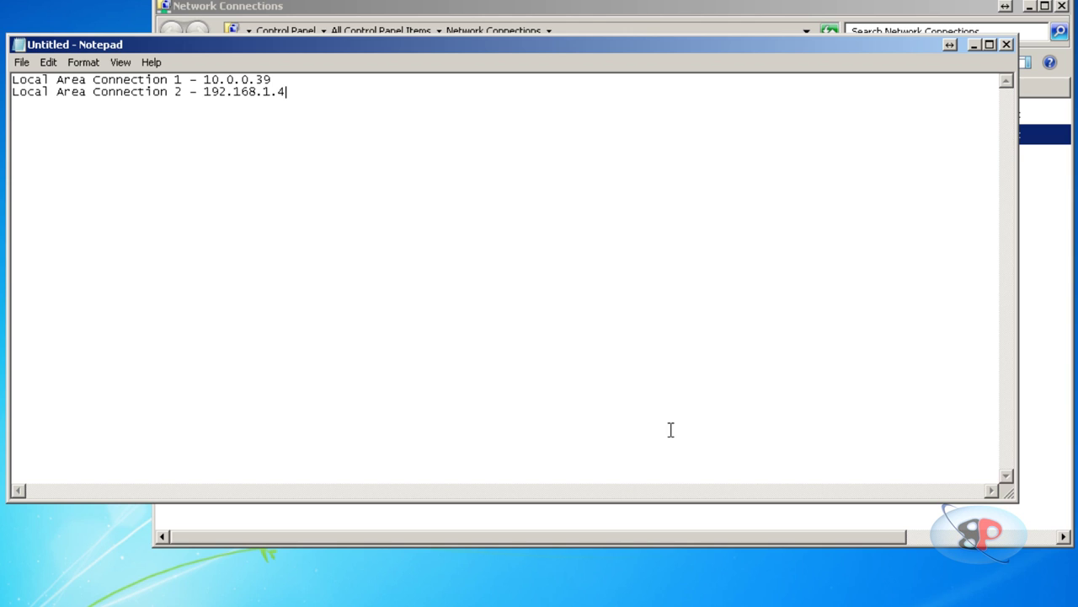
click(300, 80)
drag(271, 80, 126, 84)
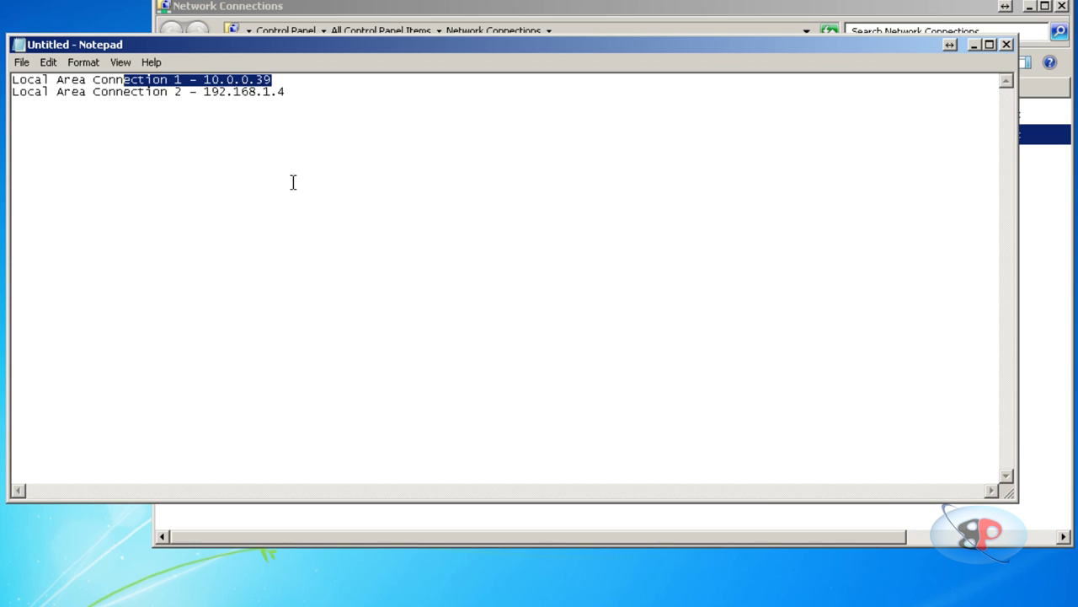
click(305, 80)
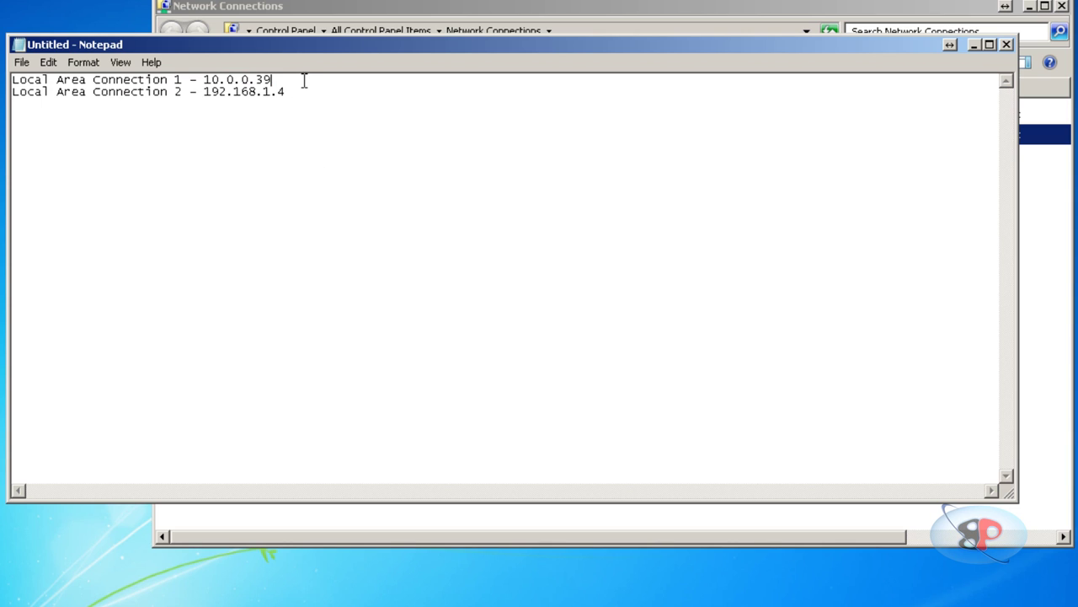
text(- Internet)
click(308, 87)
text(Explorer)
Append '- Google Chrome' to the second line, correcting the spelling
click(301, 94)
text(- )
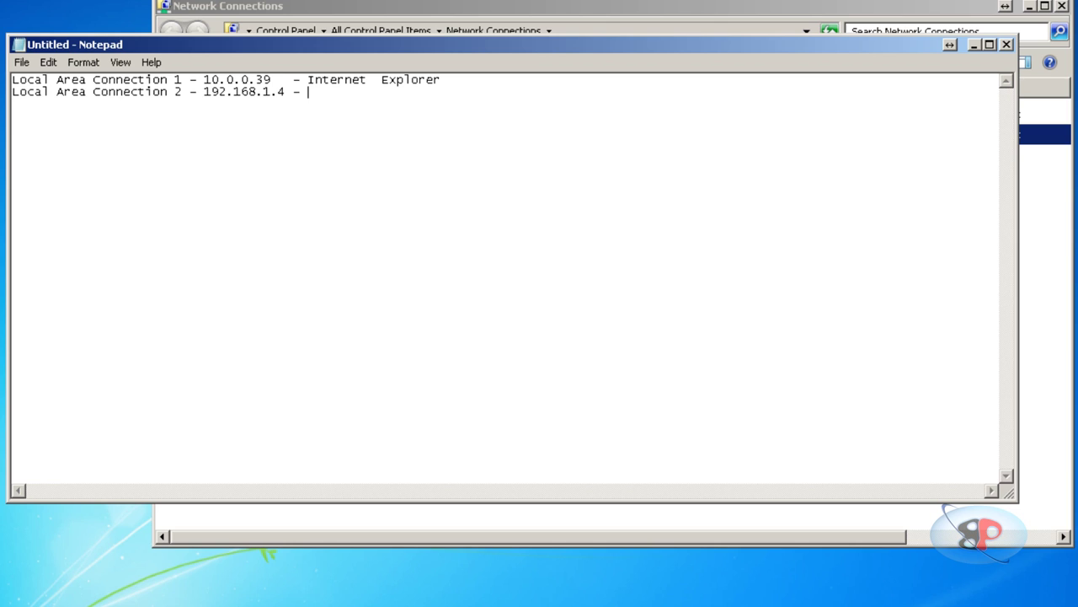
text(Gogole Chrome)
click(352, 92)
key(BackSpace)
key(Right)
text(g)
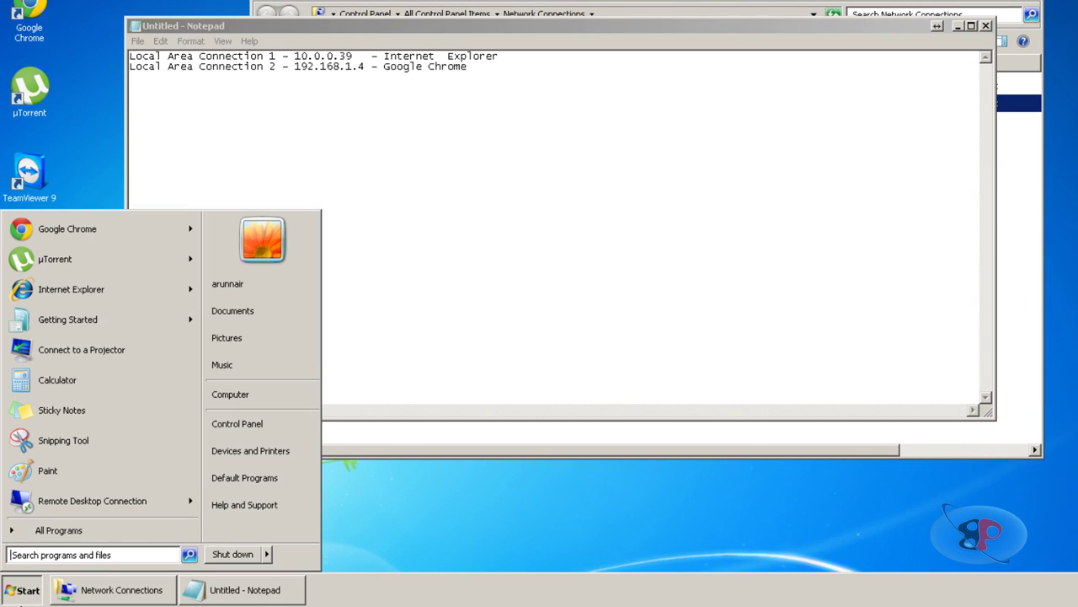
Run cmd as administrator from Start search and begin typing cd C:\windows\system32
key(super)
text(cmd)
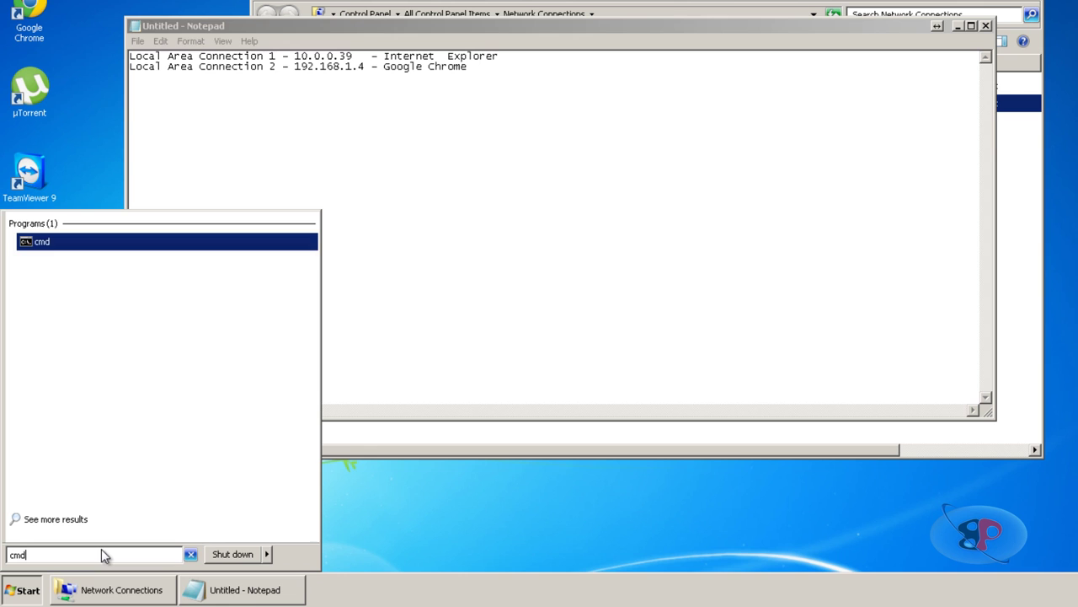
right_click(42, 244)
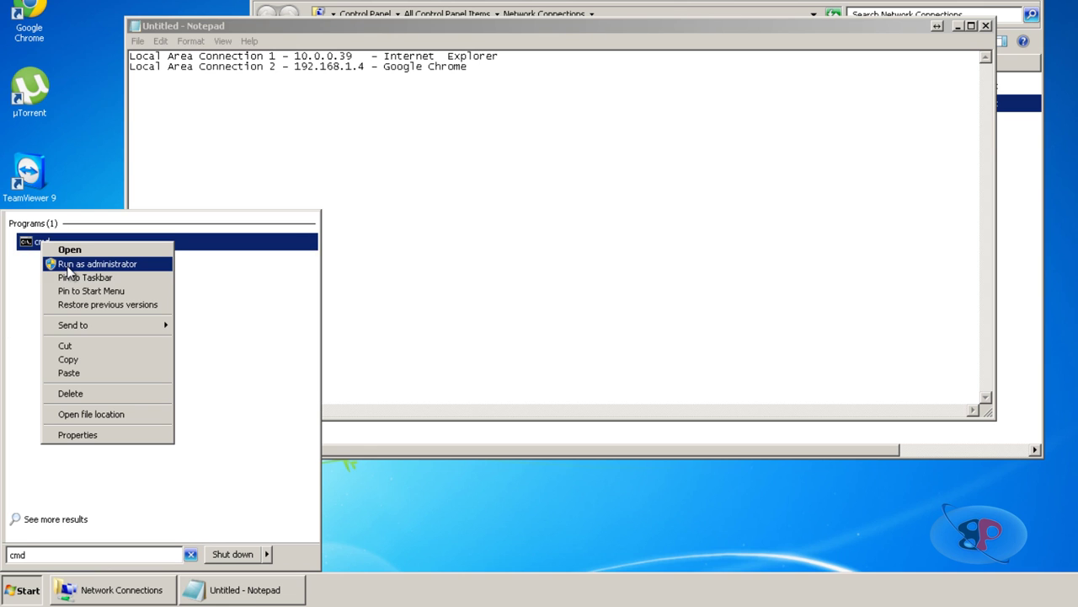
click(92, 263)
click(253, 384)
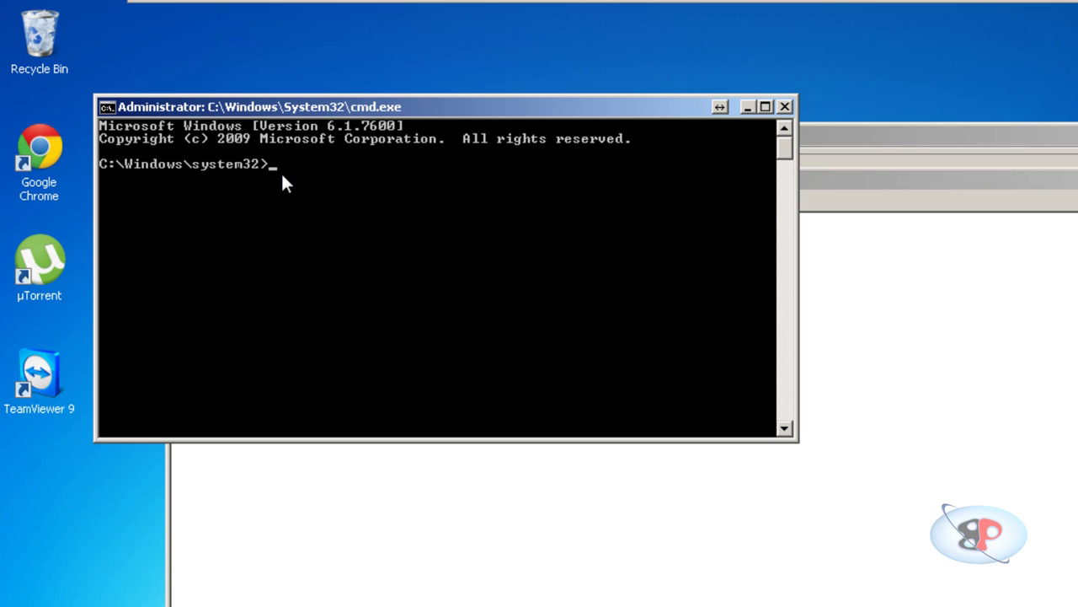
text(:\windows\system32)
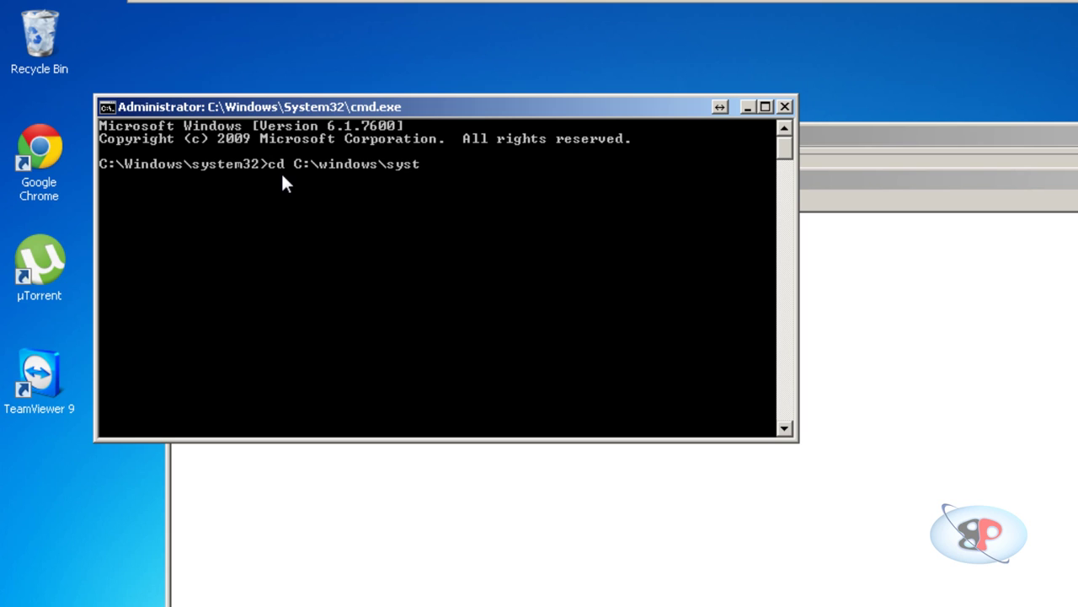
Change to C:\windows\system32, clear the console, and type ForceBindIP.exe -i 10.0.0.39
key(Return)
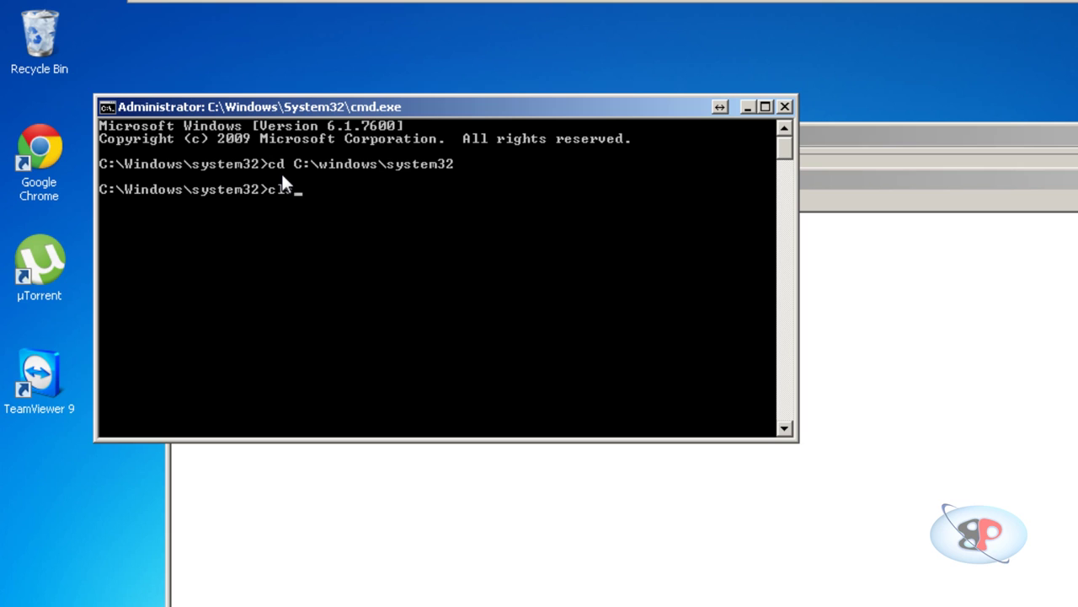
text(cls)
key(Return)
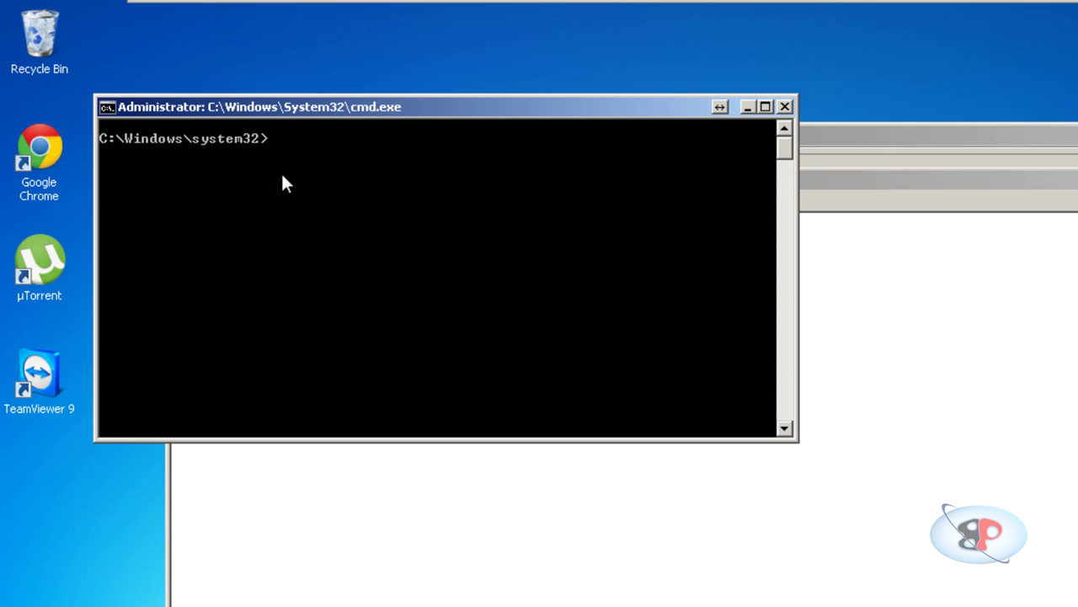
text(ForceBindIP.exe)
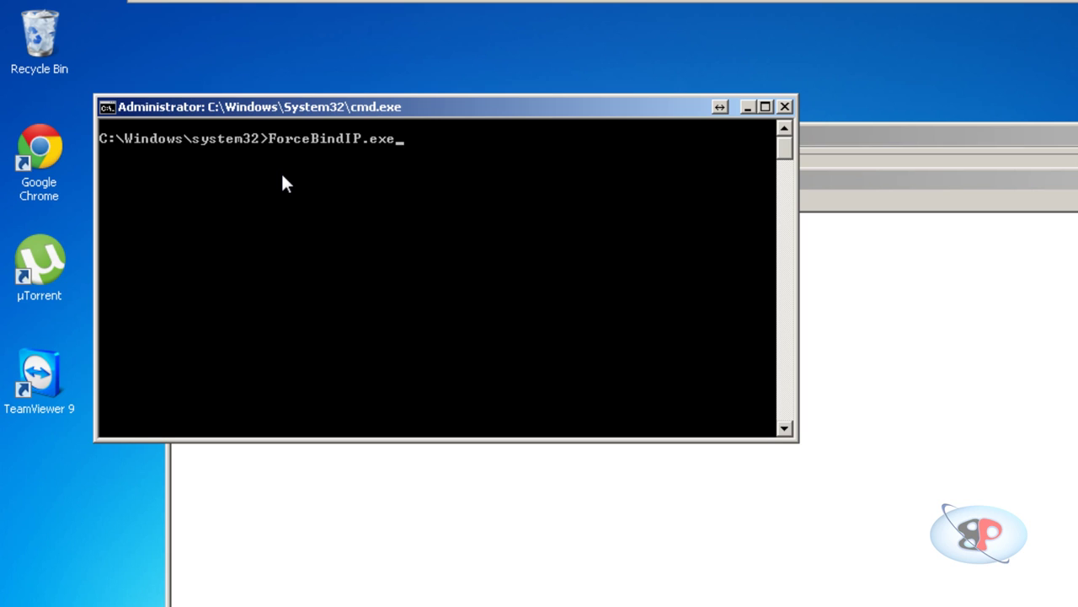
text(-i)
click(907, 357)
drag(470, 221, 390, 221)
click(466, 133)
text(10.0.0.39)
Add the quoted Internet Explorer iexplore.exe path and run the command to launch IE
click(814, 264)
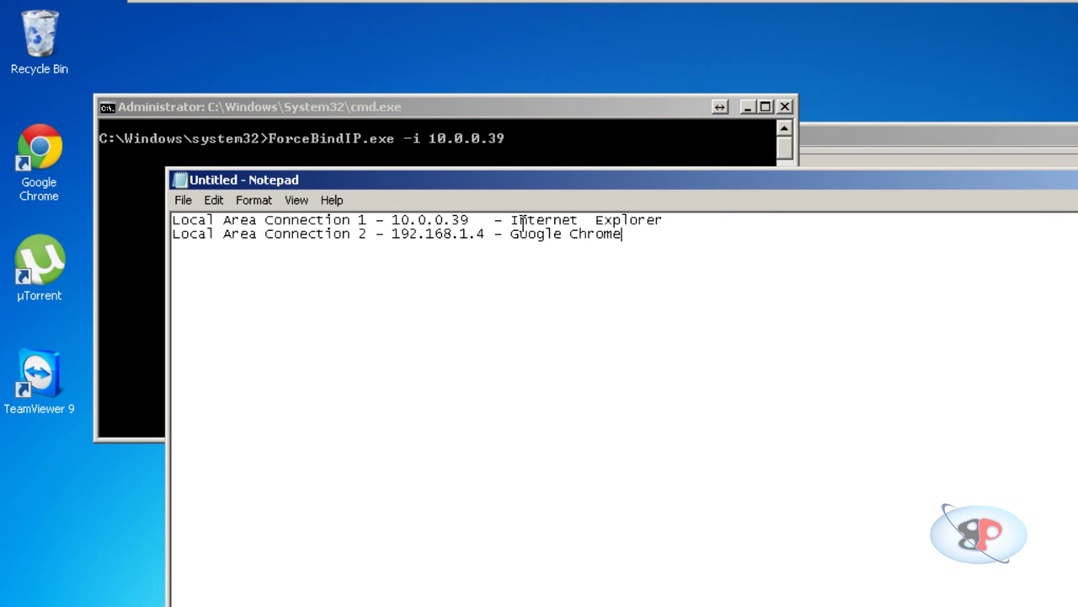
drag(510, 220, 687, 201)
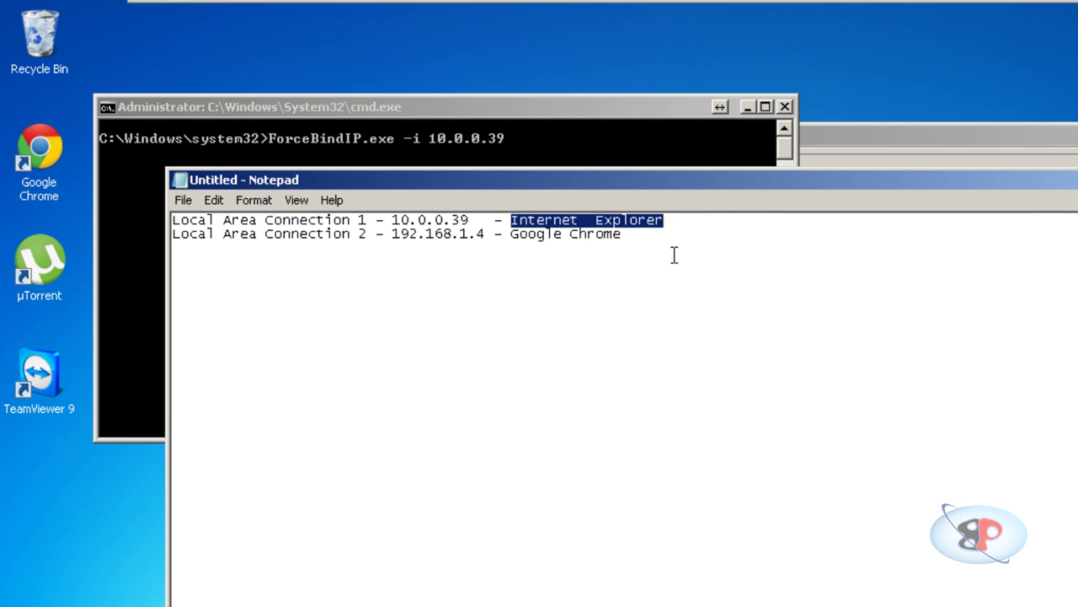
click(663, 154)
text(C:\)
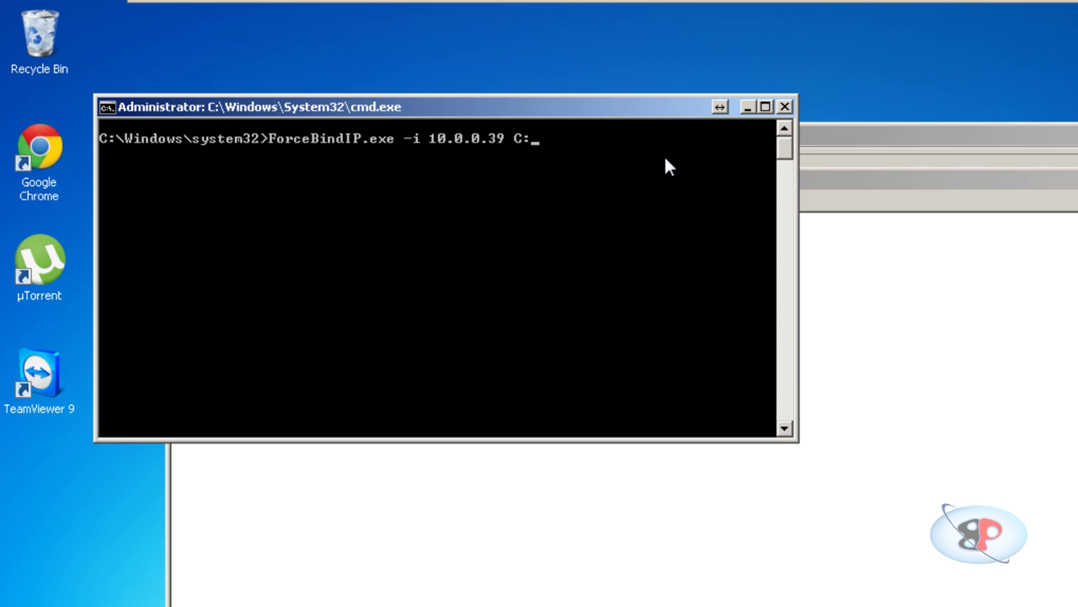
text(prog)
key(BackSpace)
key(BackSpace)
text(o)
key(Left)
key(Left)
key(Left)
key(Left)
key(Left)
key(Left)
text(")
key(End)
text(gram )
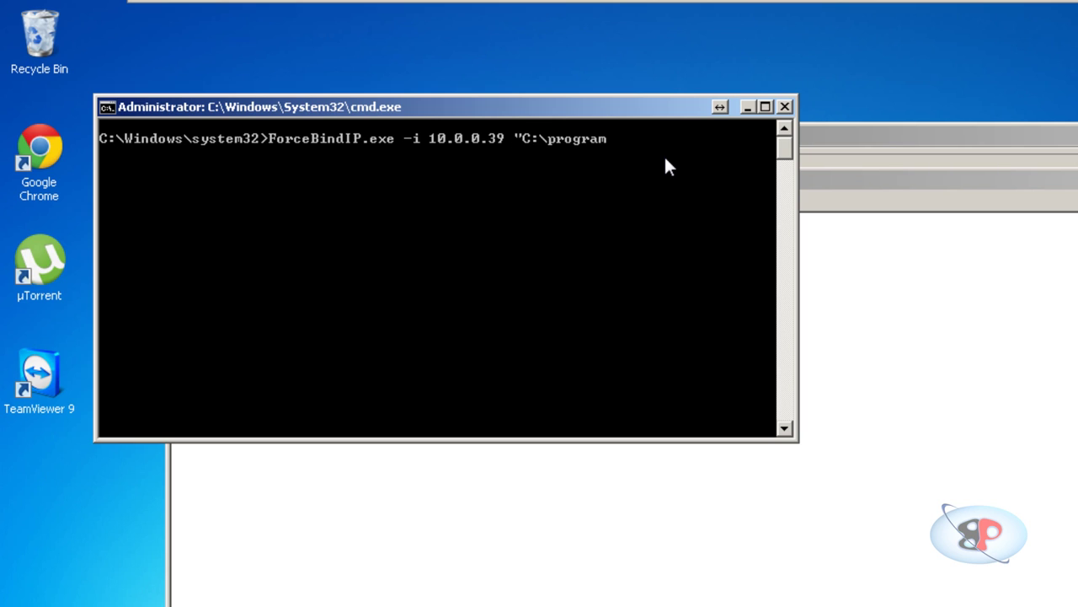
text(Files\Internet Explorer")
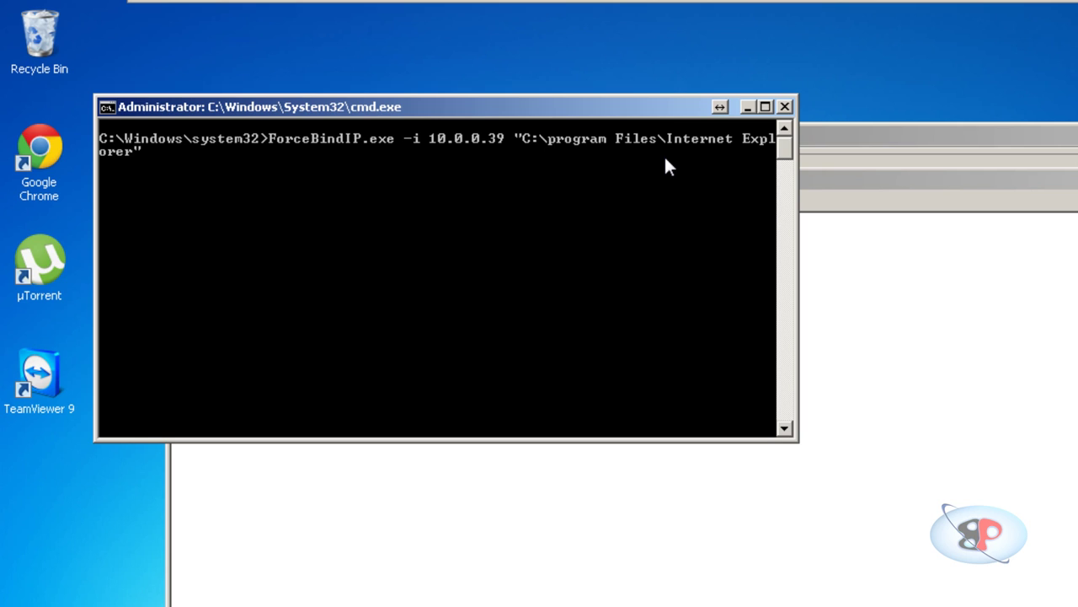
text(\iexplore.exe")
key(Return)
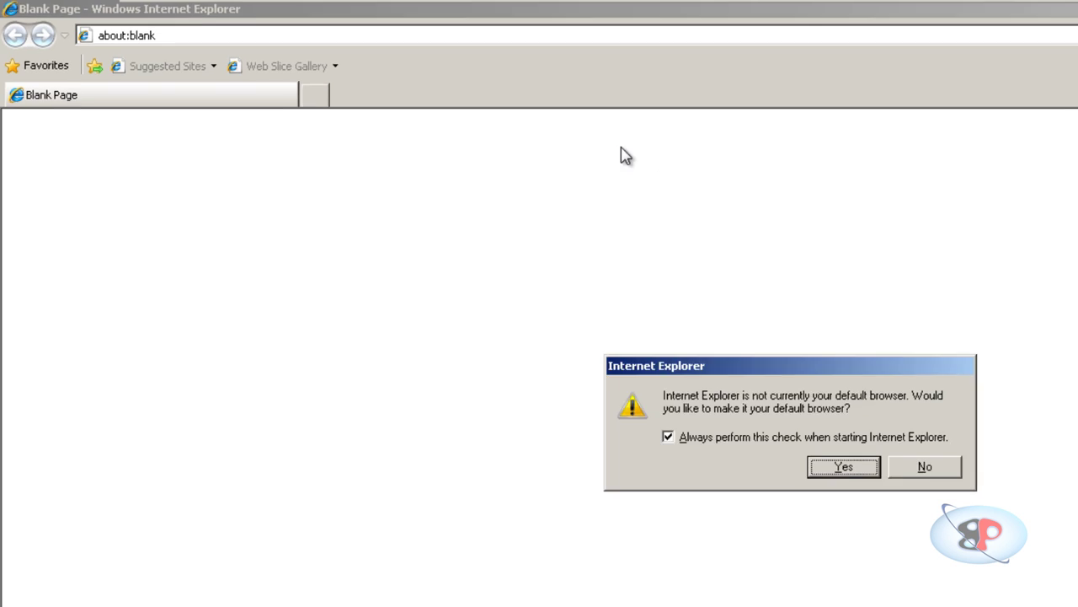
Decline making Internet Explorer the default browser and look up 192.168.1.4 in the notes
click(909, 469)
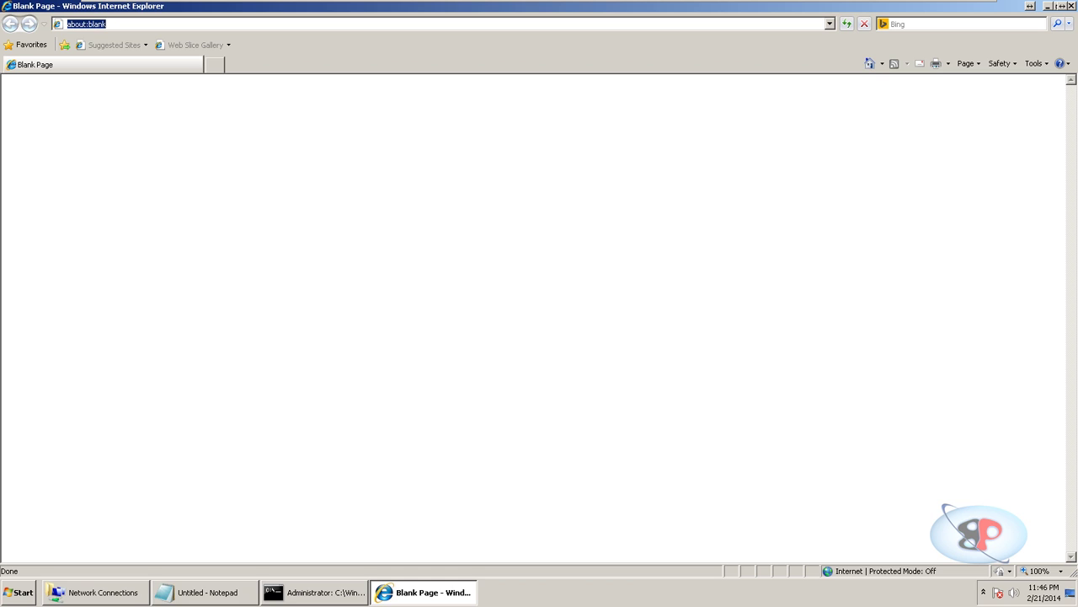
click(232, 594)
drag(305, 139, 249, 140)
click(303, 594)
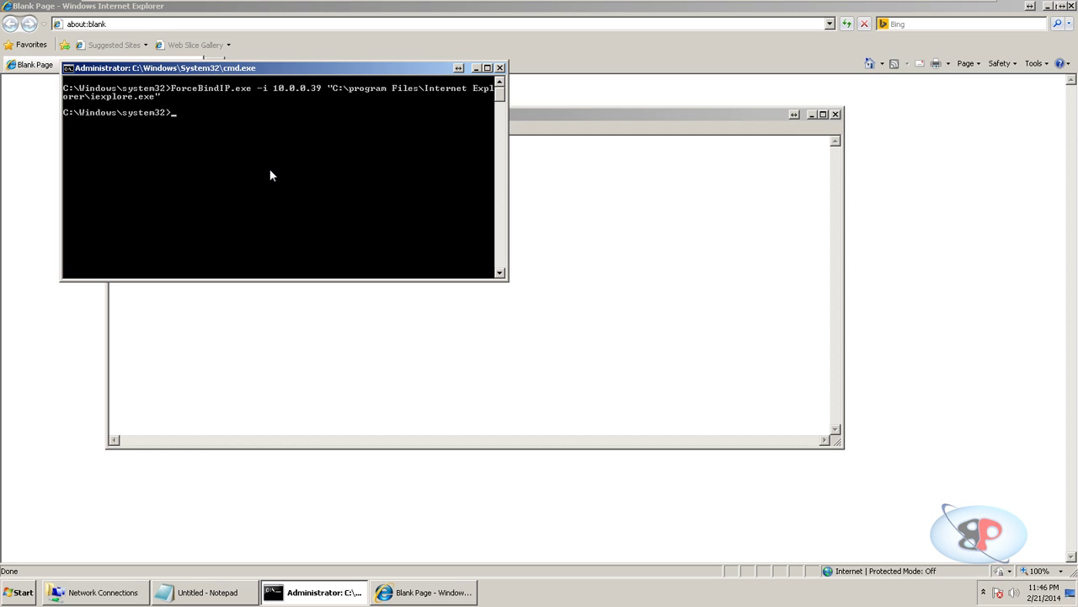
click(699, 378)
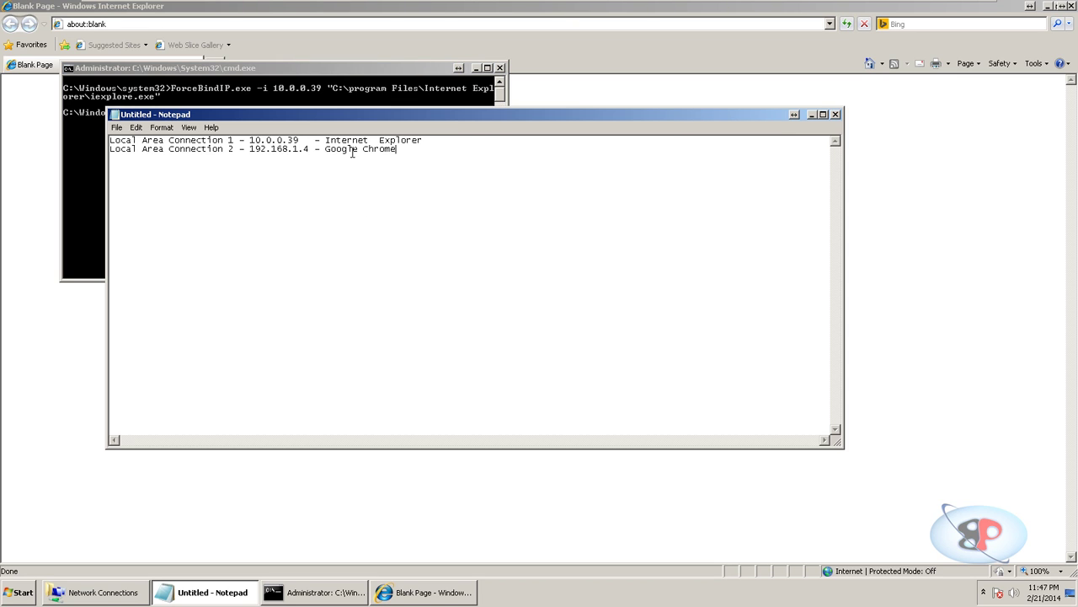
click(311, 149)
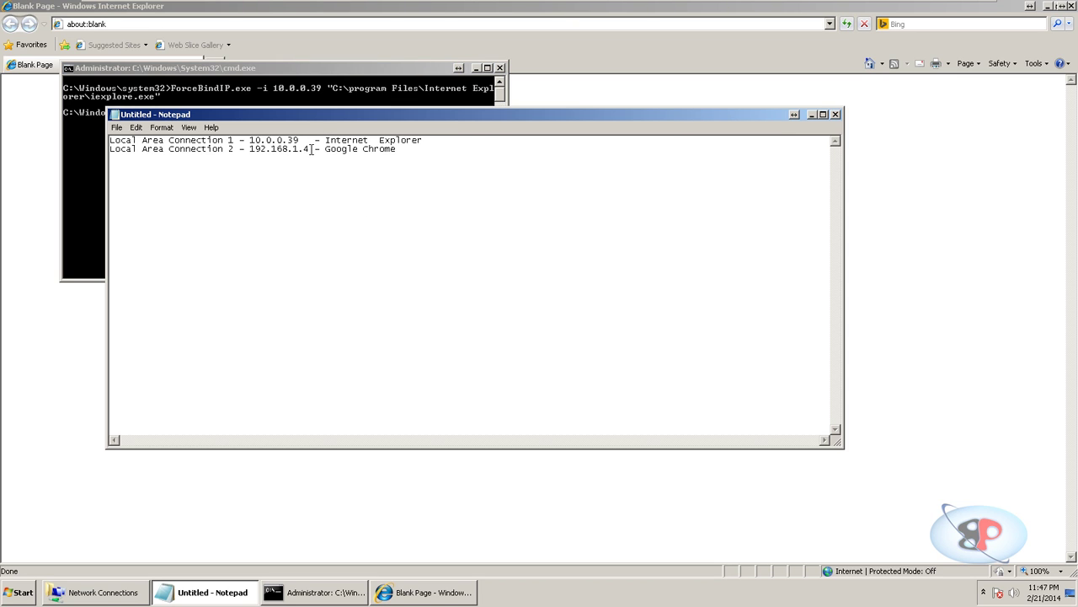
click(317, 102)
Type ForceBindIP.exe -i 192.168.1.4 and begin the quoted C:\Program Files path
text(Forcebi)
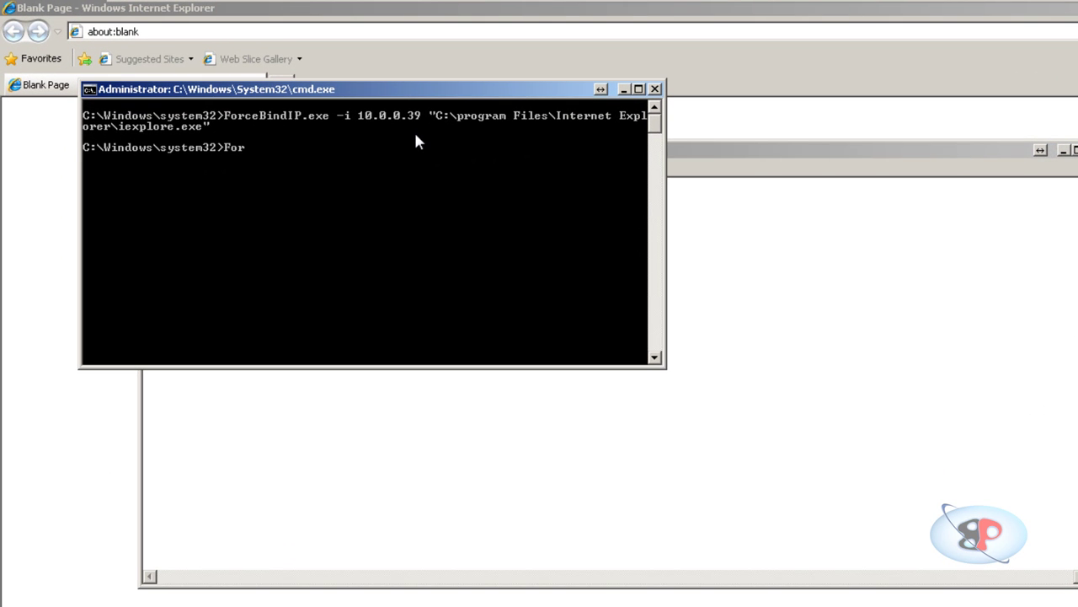
key(BackSpace)
key(BackSpace)
key(BackSpace)
key(Tab)
text(-i 192)
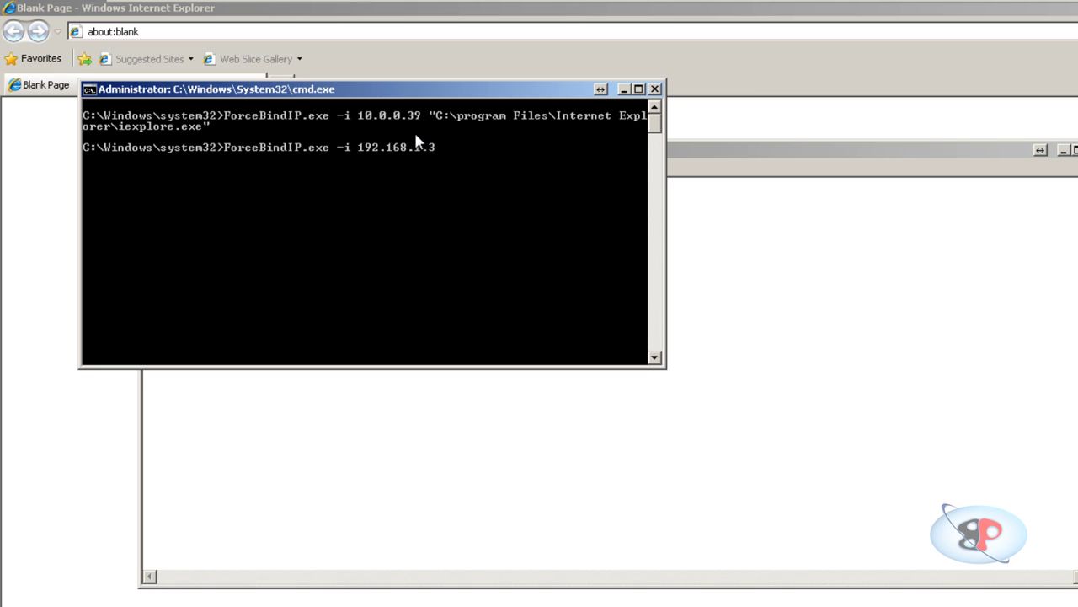
text(.168.1.4 "C:\prog)
Tab-complete the Program Files\Google\Chrome\Application path to chrome.exe
key(Tab)
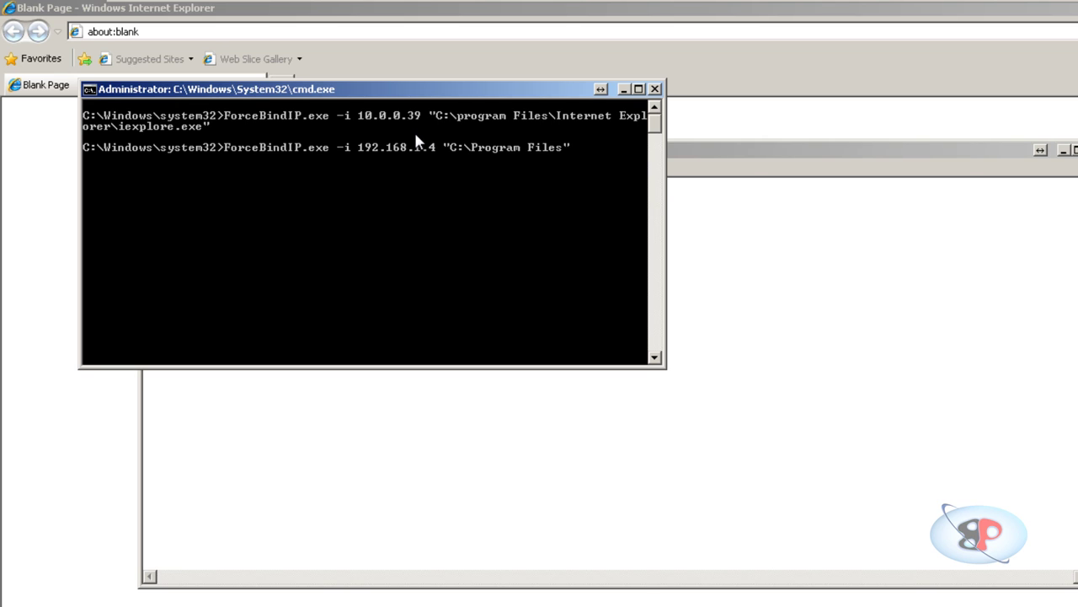
text(\google)
key(Tab)
key(BackSpace)
text(\chro)
key(Tab)
key(BackSpace)
text(\)
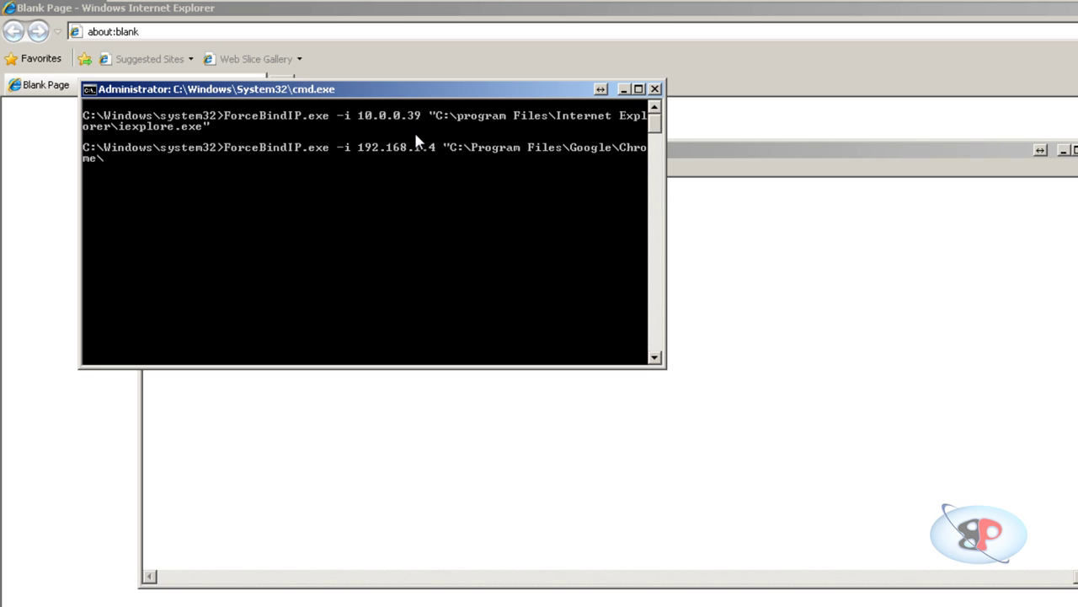
text(app)
key(Tab)
key(BackSpace)
text(\chro)
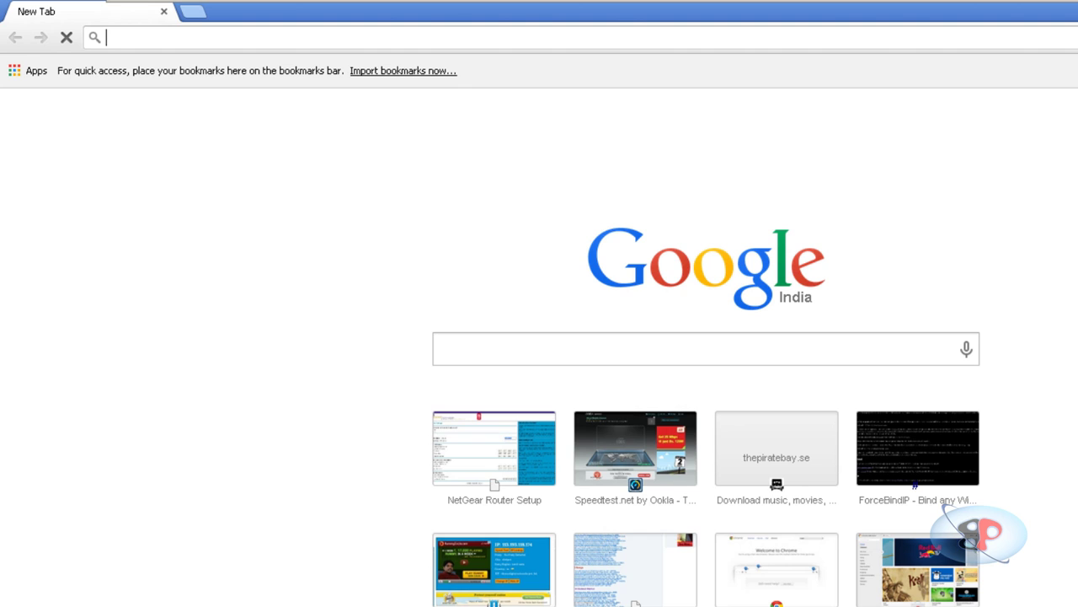
Check the connection IPs in the notes and load whatismyip.com in Internet Explorer
key(alt+Tab)
key(alt+Tab)
drag(408, 198, 335, 202)
click(364, 235)
key(alt+Tab)
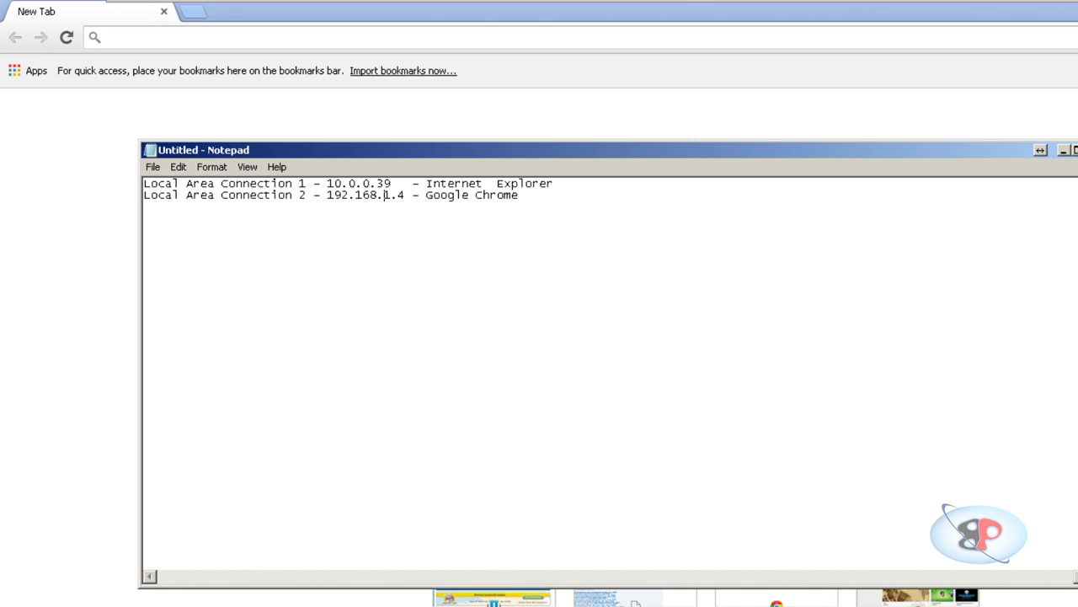
Load whatismyip.com in Chrome to compare its public IP and ISP
key(alt+Tab)
text(whatis)
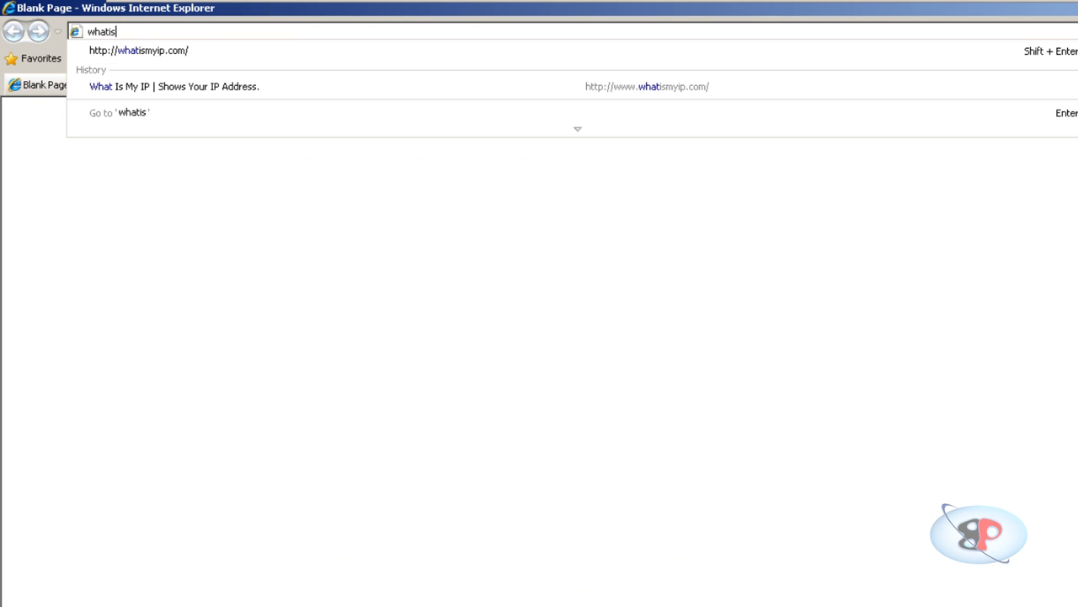
text(myip)
key(shift+Return)
key(alt+Tab)
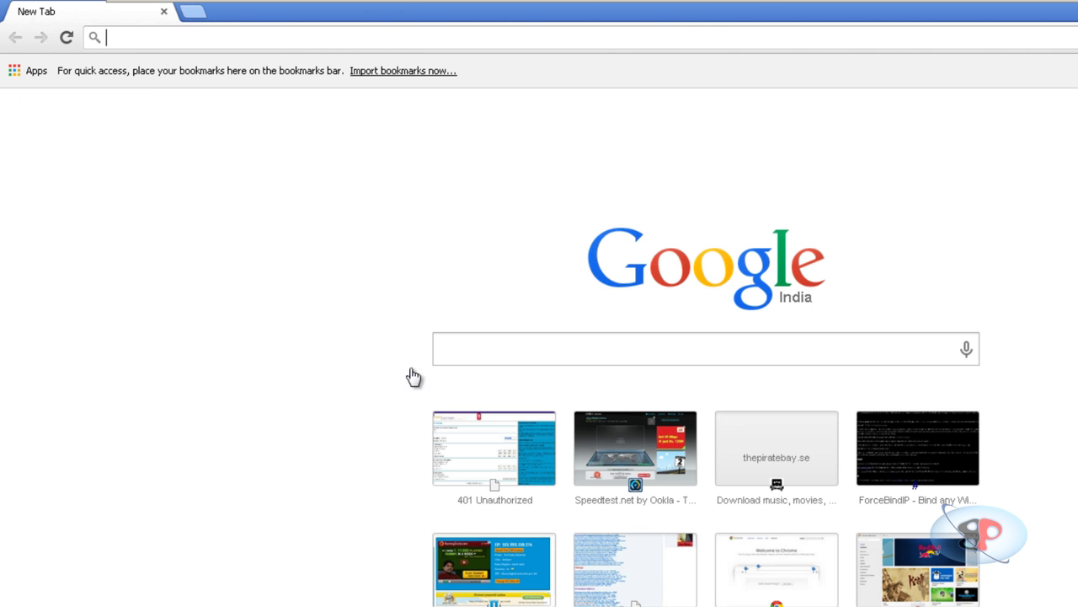
text(whatismy)
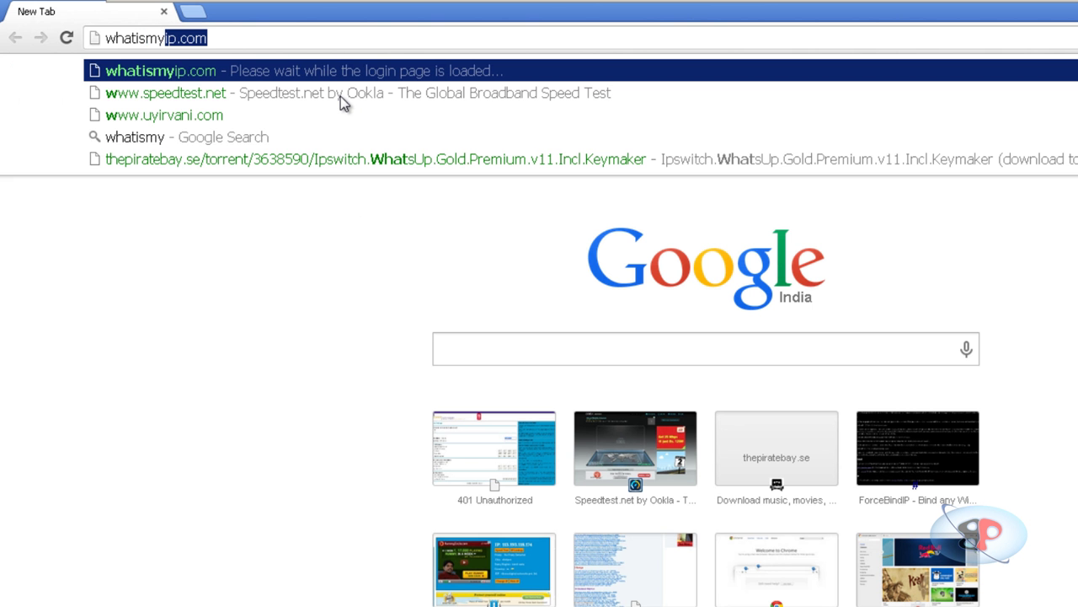
text(ip.com)
key(Return)
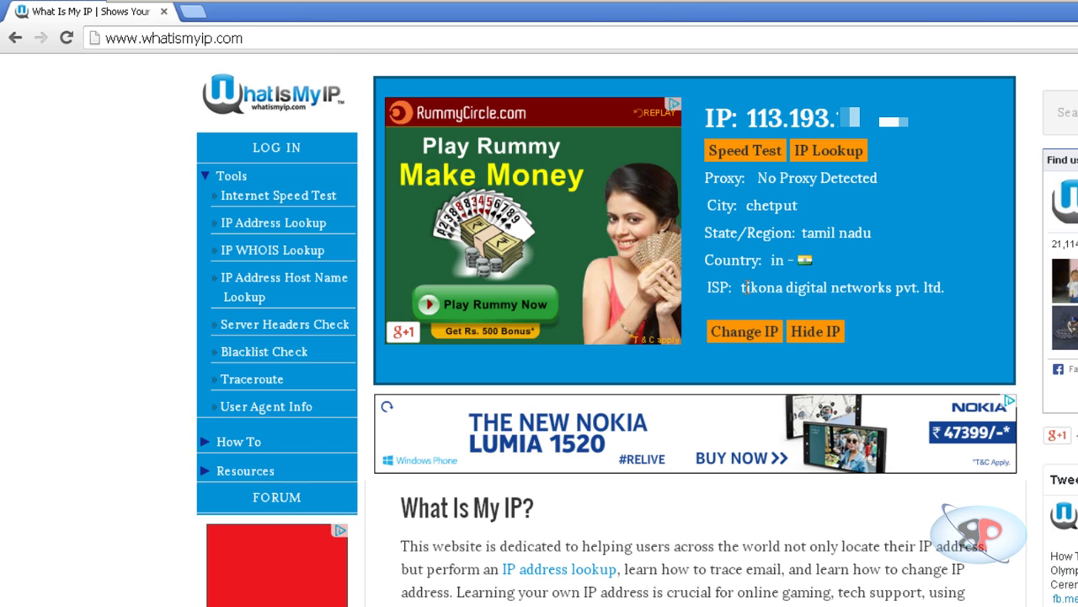
Compare the ISPs on whatismyip.com: tikona digital networks in Chrome, broadband multiplay project in Internet Explorer
drag(739, 289, 871, 309)
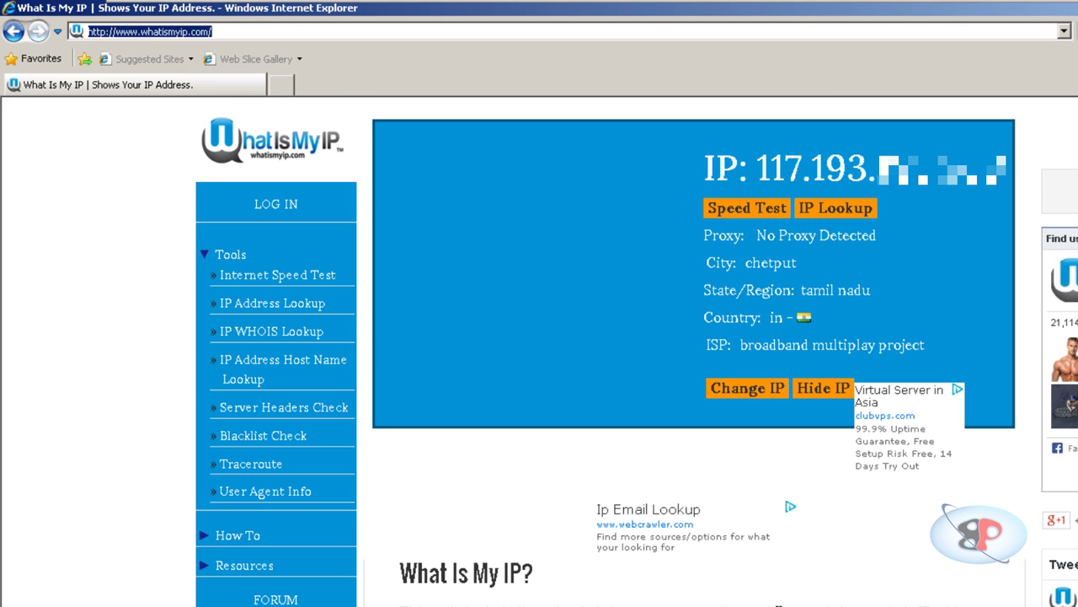
click(765, 365)
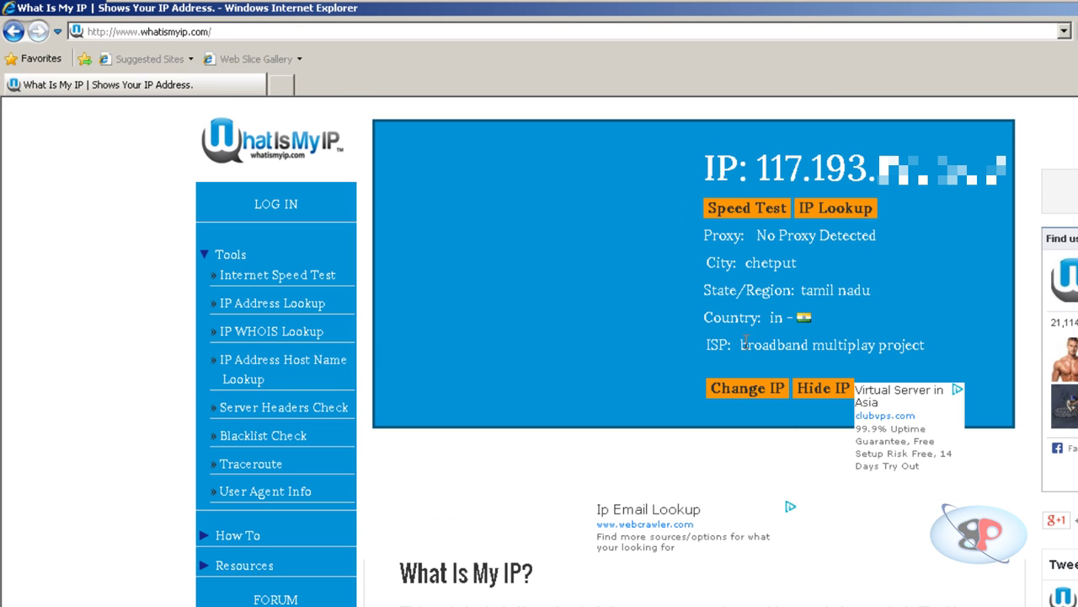
drag(742, 344, 871, 348)
drag(911, 354, 913, 362)
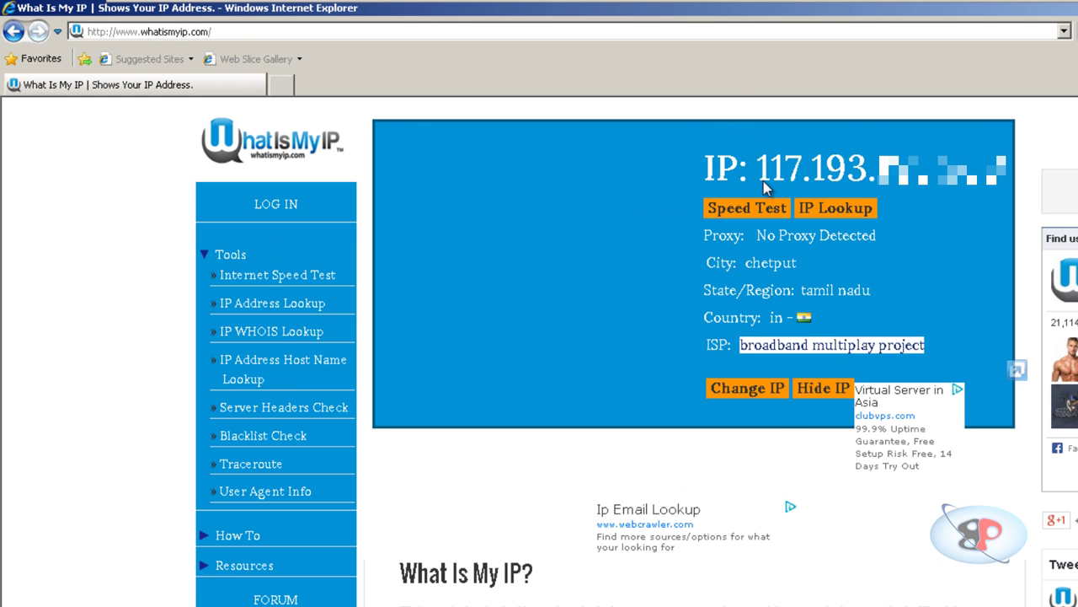
click(791, 215)
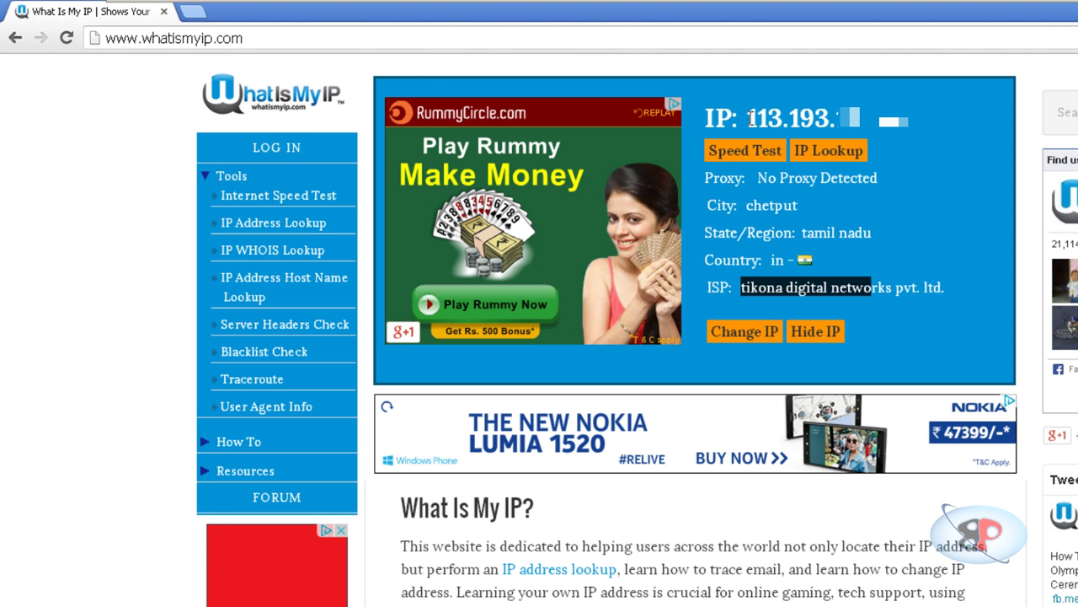
drag(747, 118, 775, 125)
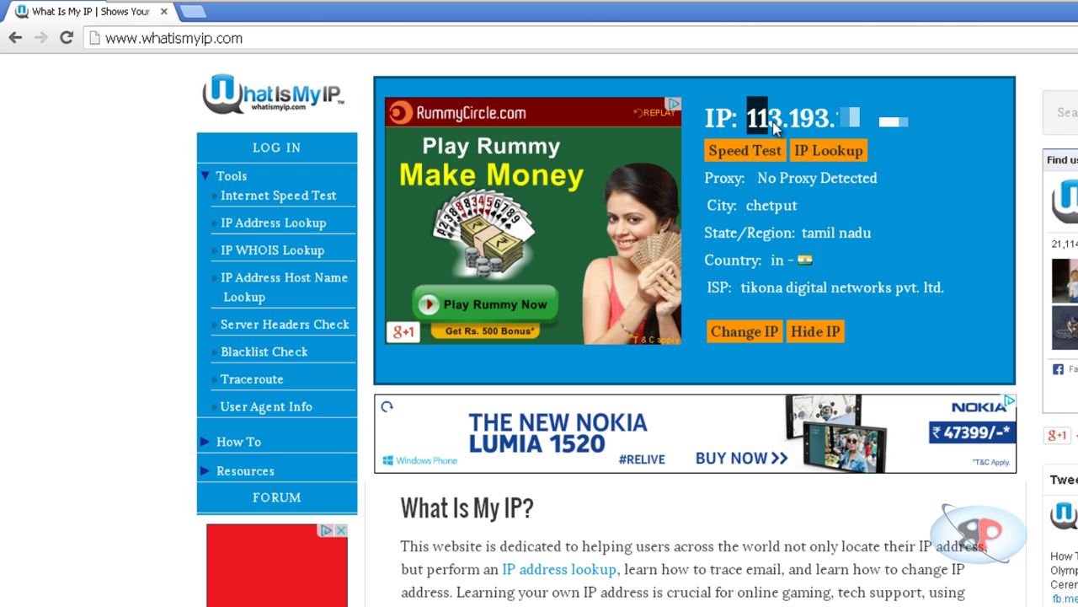
click(772, 123)
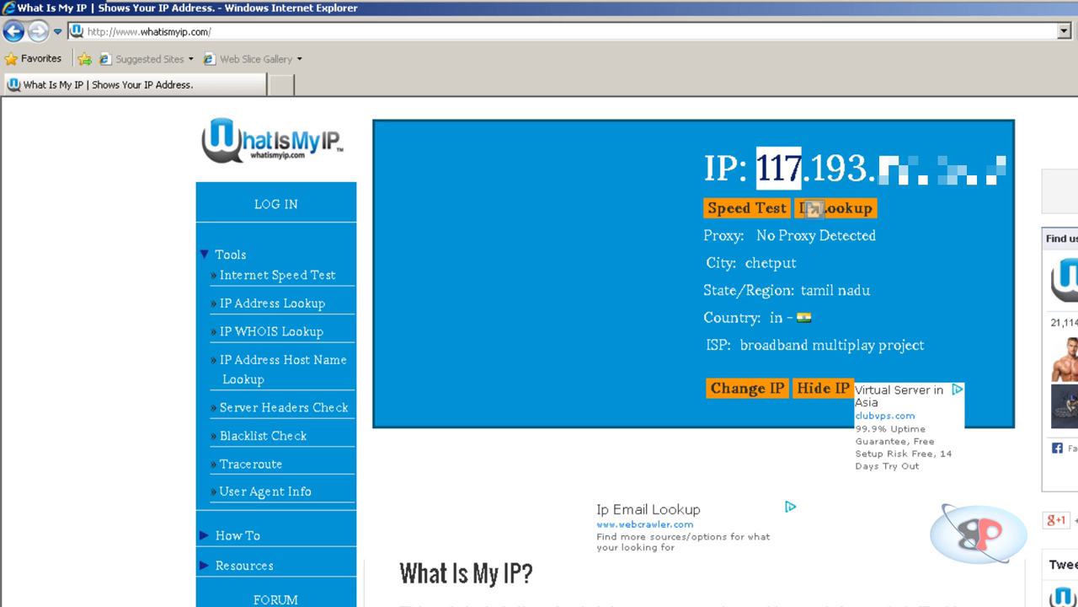
In Command Prompt, type the command ForceBindIP.exe -i 10.0.0.39
key(alt+Tab)
key(alt+Tab)
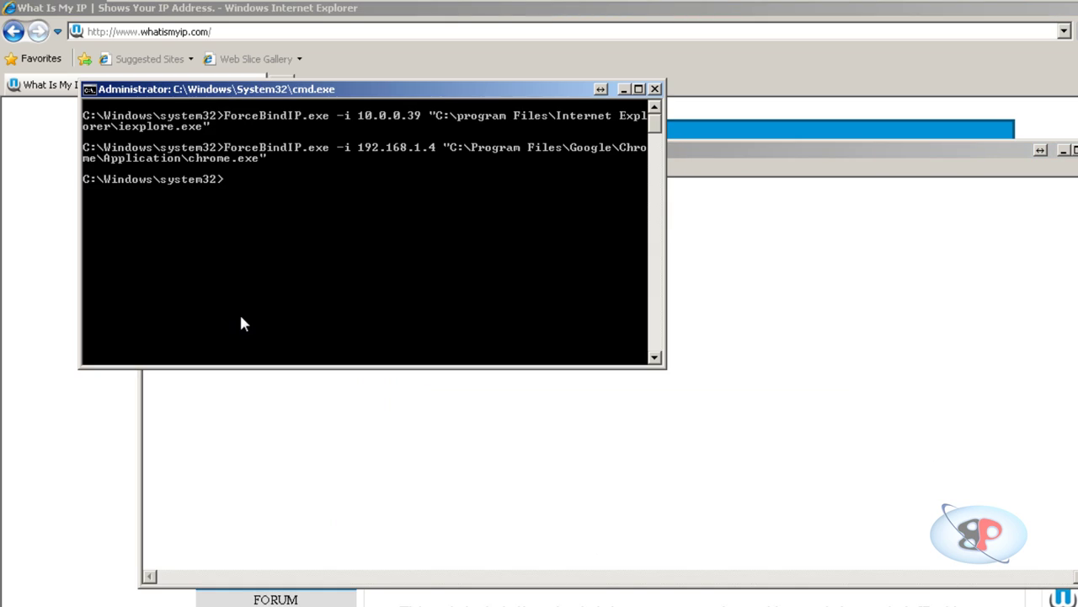
text(forebin)
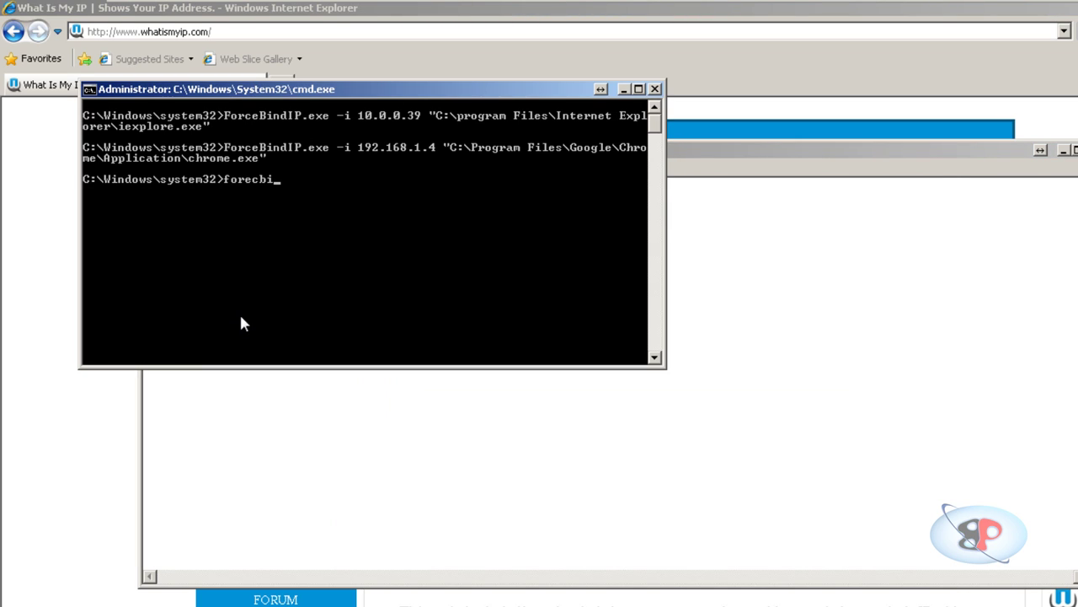
key(BackSpace)
key(BackSpace)
key(BackSpace)
key(BackSpace)
text(cebin)
key(Tab)
text(-i 10.0.0.39)
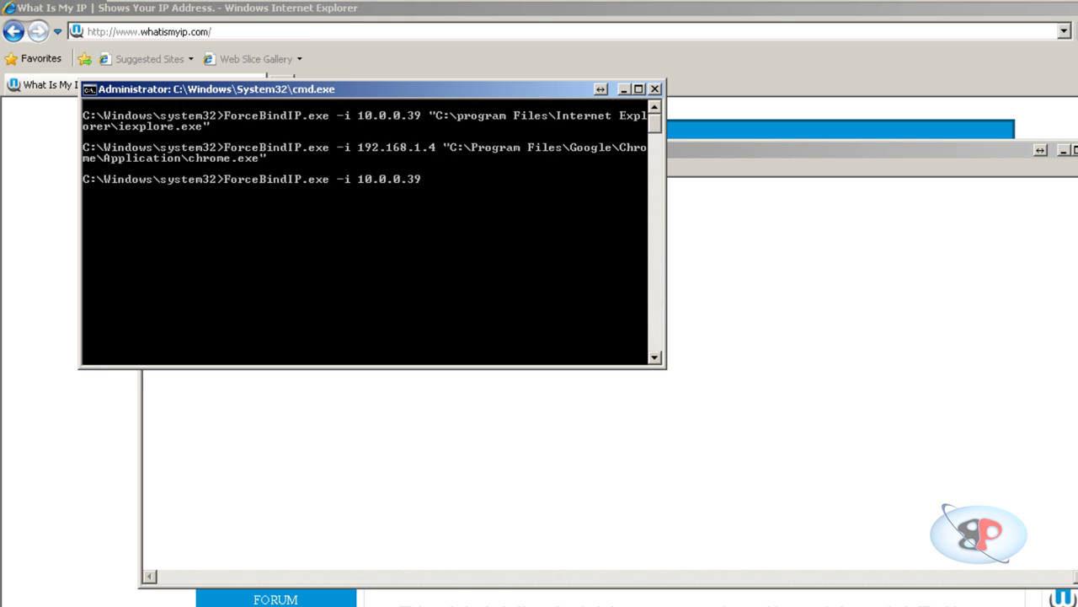
Select the µTorrent shortcut's Target path in its Properties for copying, then cancel
key(super)
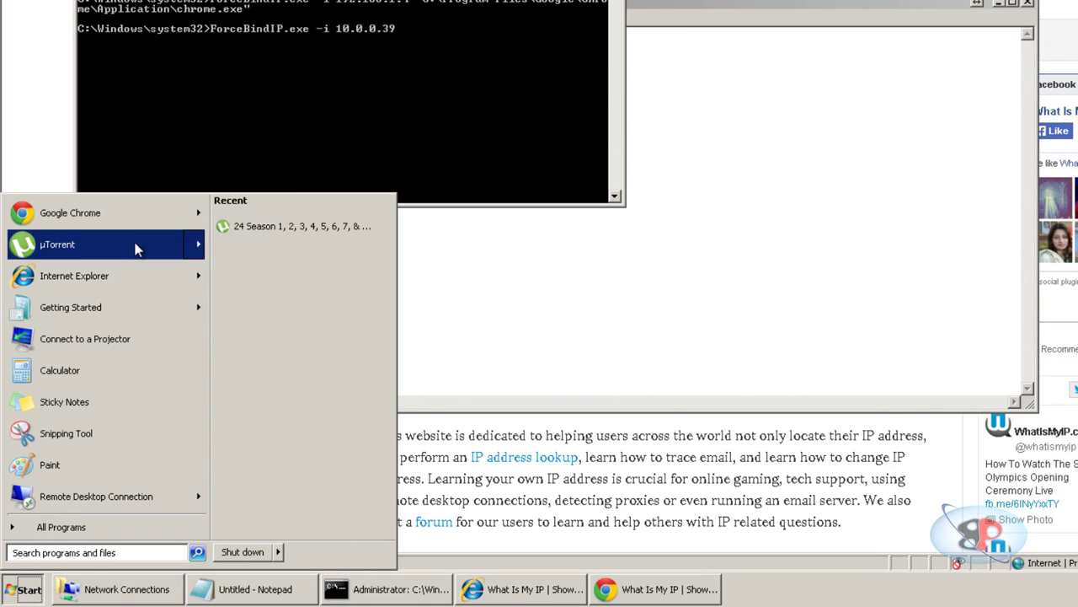
right_click(135, 247)
click(191, 347)
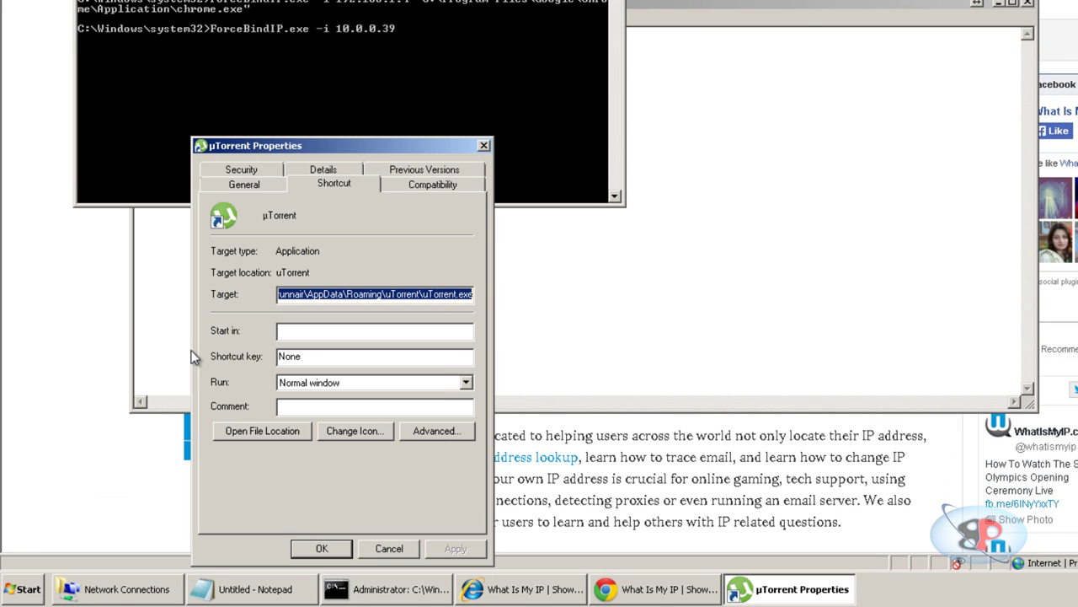
click(306, 294)
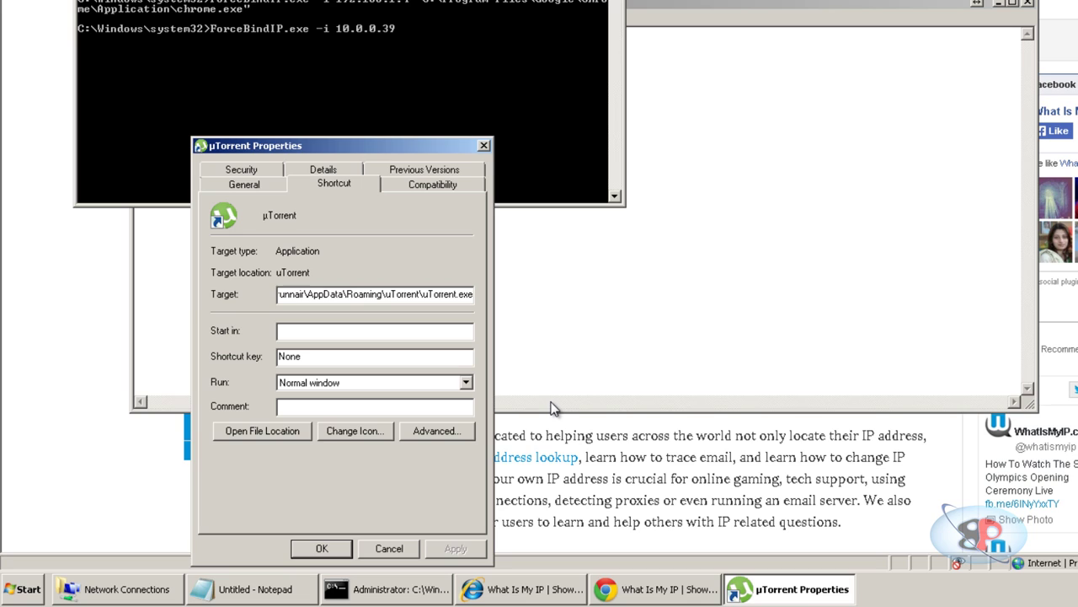
key(Home)
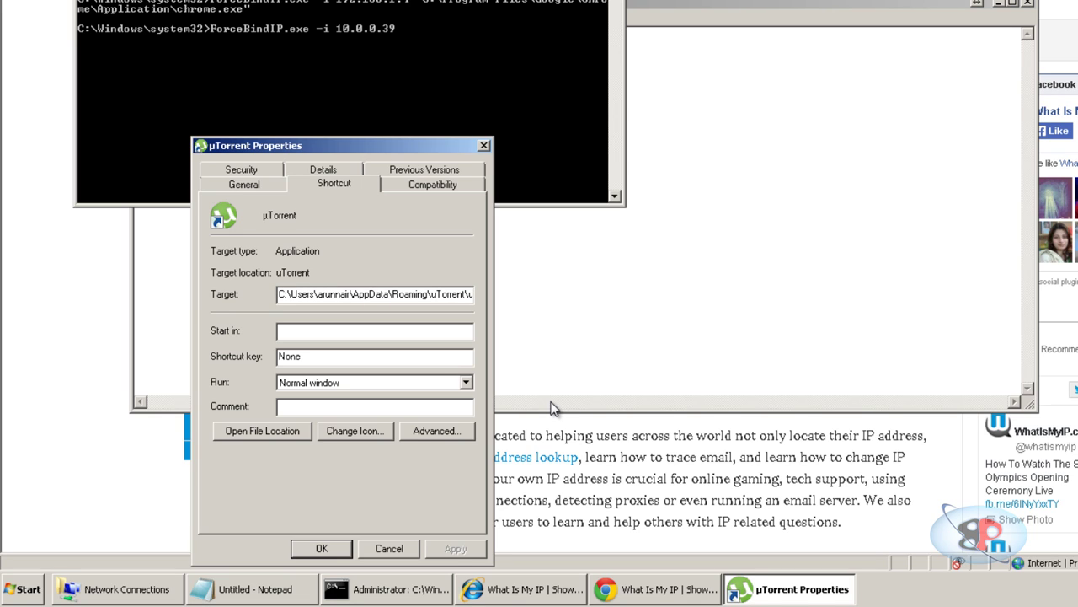
key(shift+End)
key(super+c)
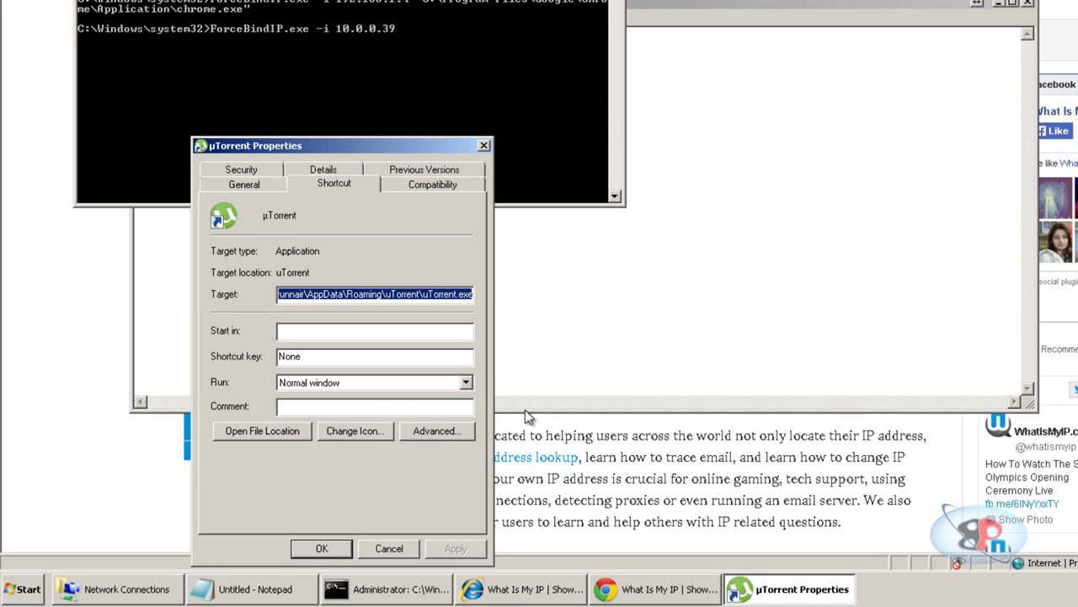
click(389, 548)
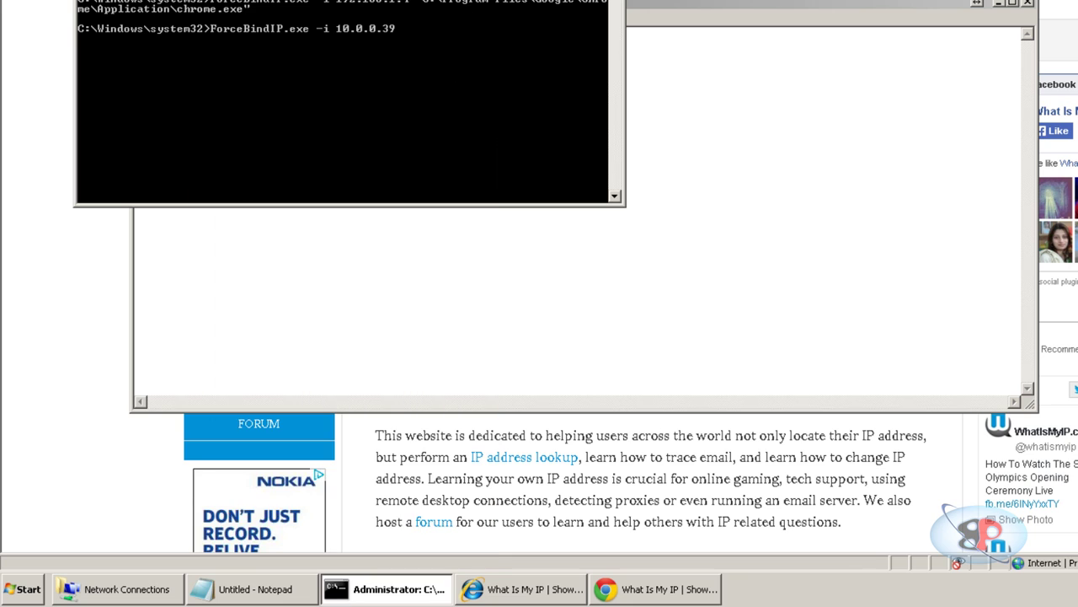
Paste the quoted uTorrent.exe path, run the command to launch µTorrent on 10.0.0.39, then close µTorrent
right_click(446, 24)
click(469, 53)
right_click(422, 25)
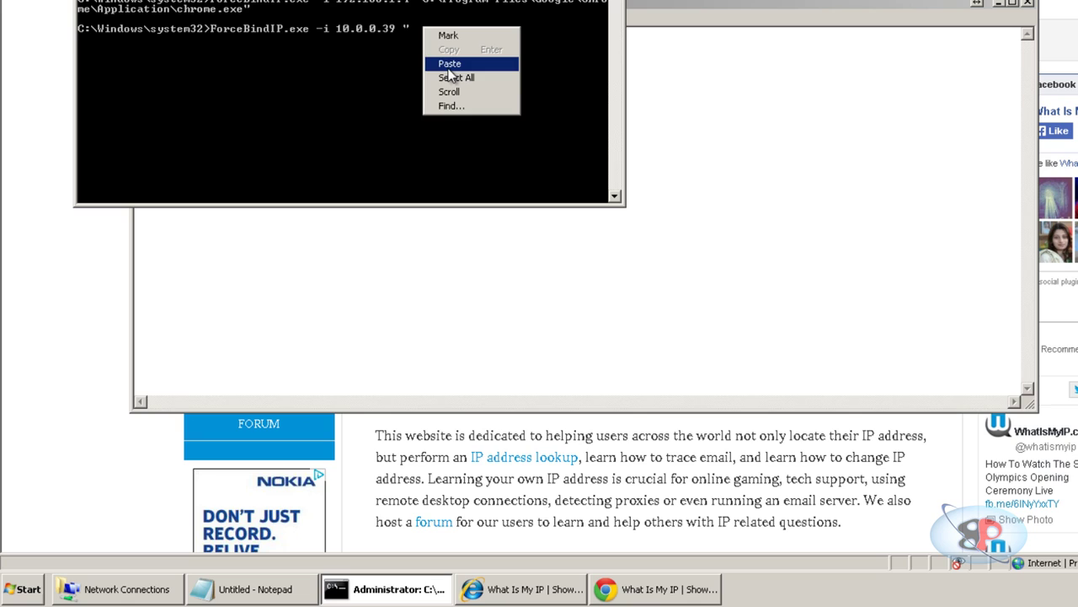
click(459, 64)
text(")
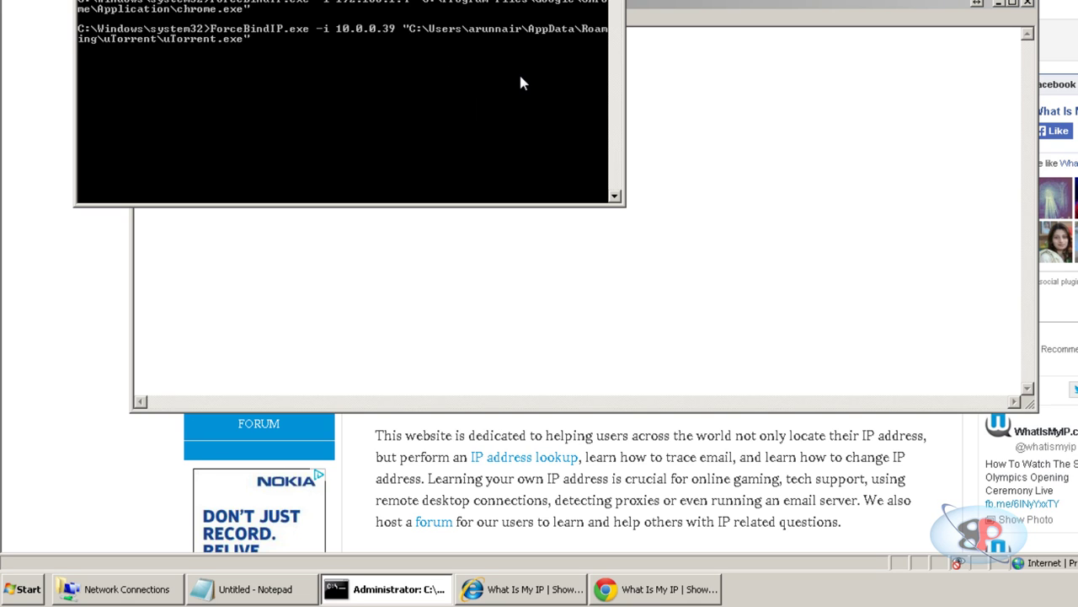
key(Return)
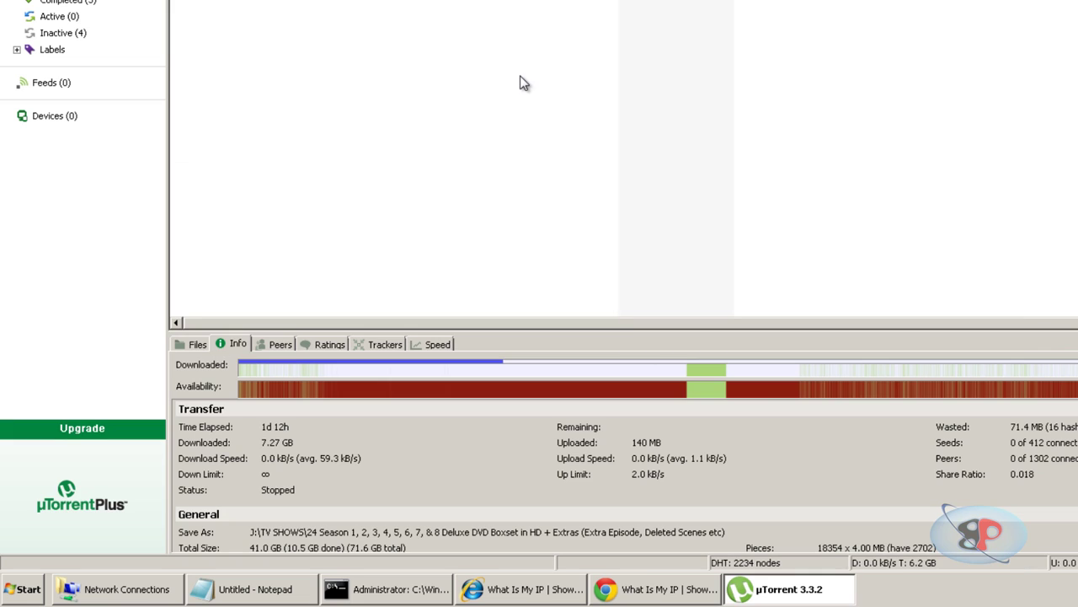
key(alt+F4)
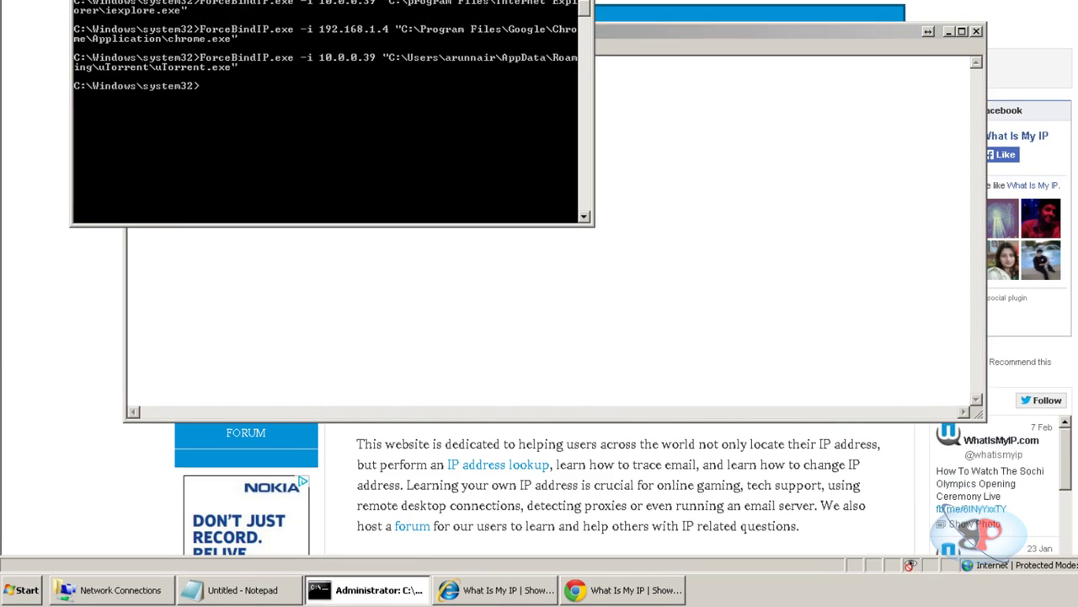